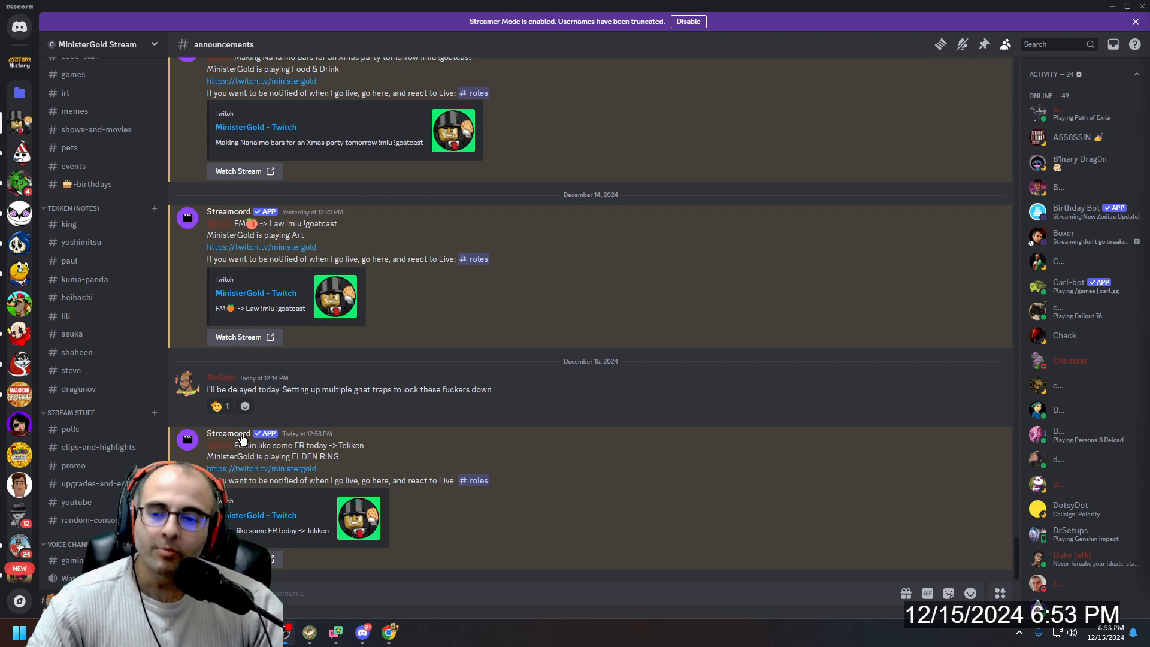
# Switch to Mix It Up and open its About page to check the application version
pyautogui.hotkey('alt', 'Tab')
pyautogui.hotkey('alt', 'Tab')
pyautogui.hotkey('alt', 'Tab')
pyautogui.hotkey('alt', 'shift', 'Tab')
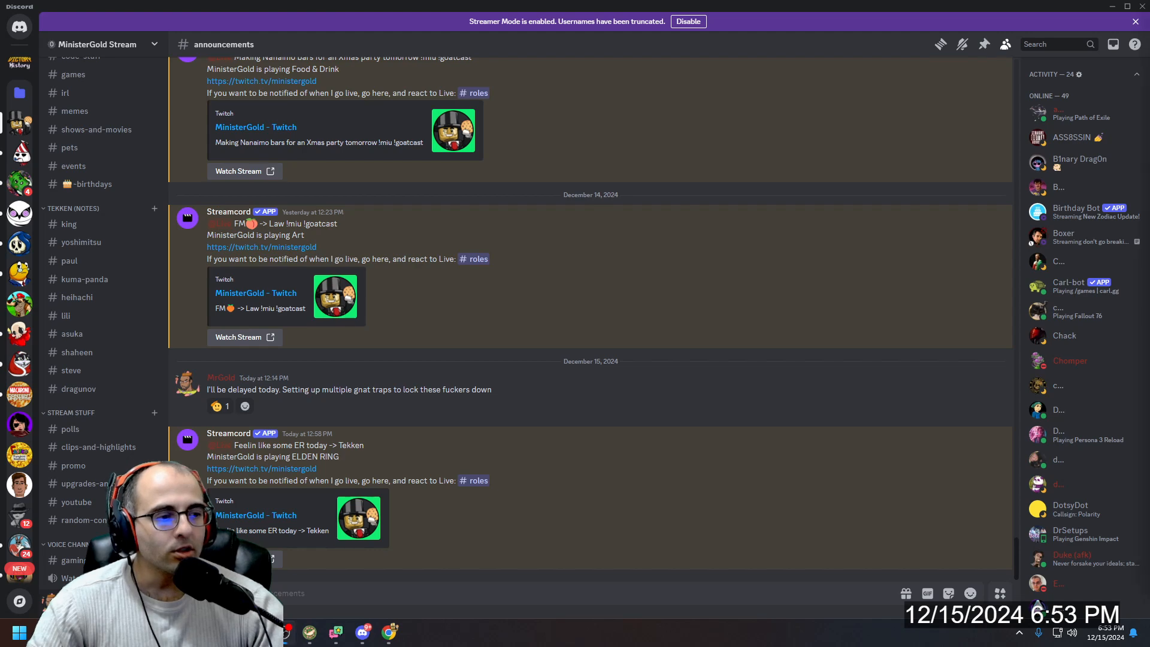
pyautogui.hotkey('alt', 'Tab')
pyautogui.click(567, 278)
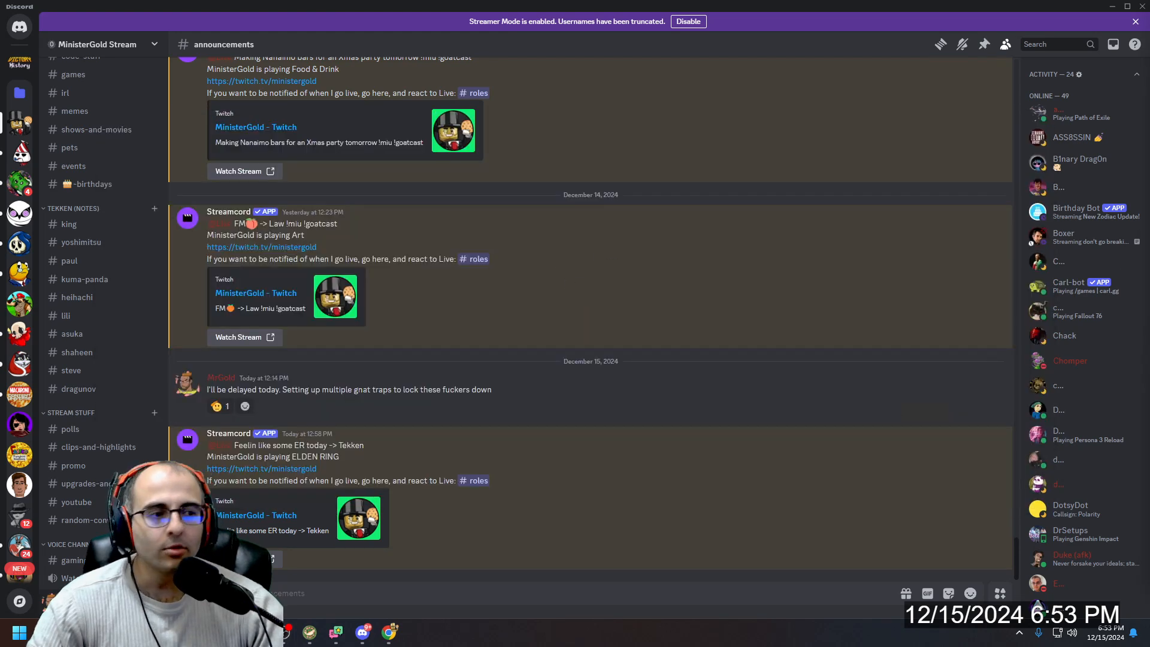
pyautogui.doubleClick(497, 163)
pyautogui.click(20, 30)
pyautogui.click(28, 586)
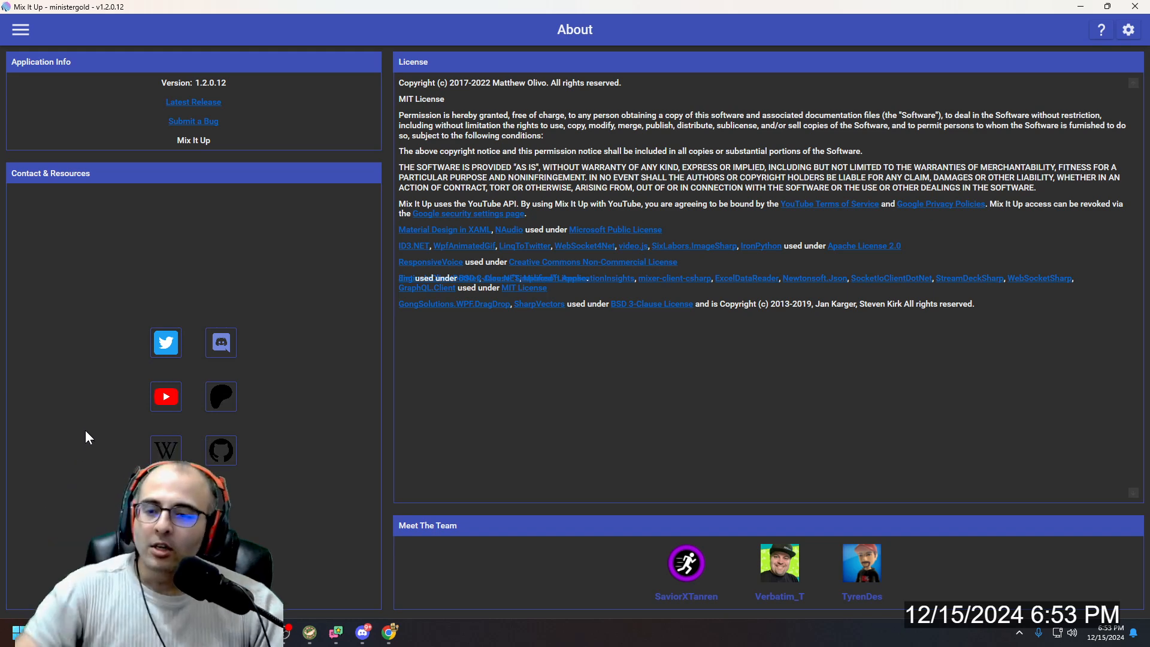
# Go to the Events page and view the actions in the Twitch Channel Stream Start command
pyautogui.click(21, 33)
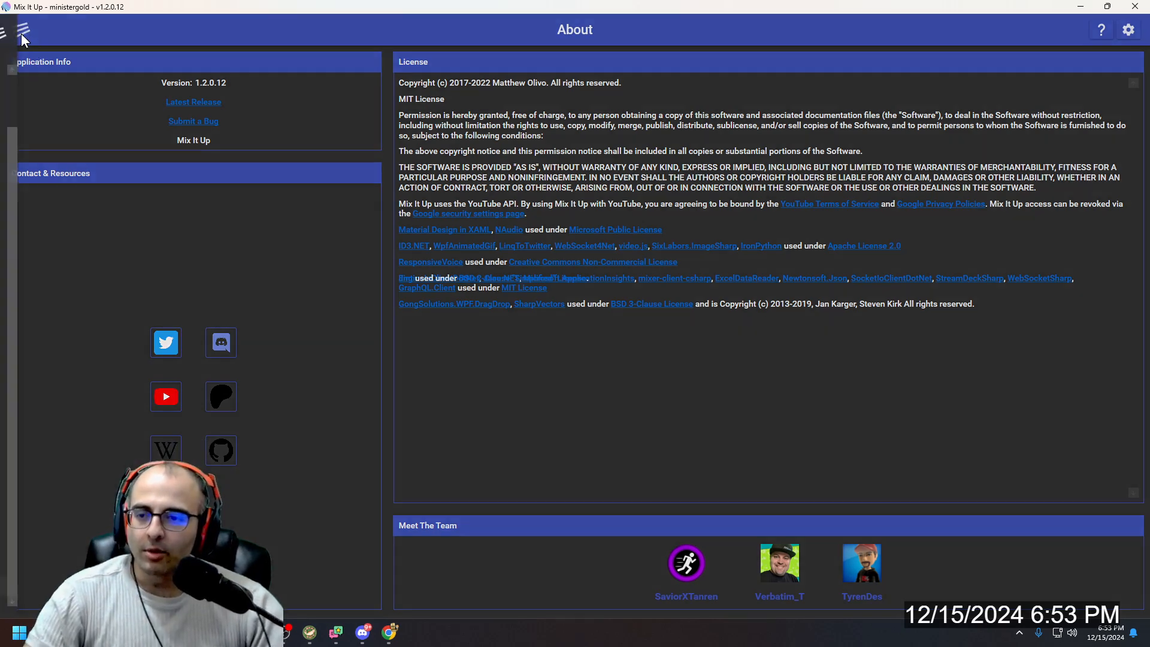
pyautogui.click(34, 95)
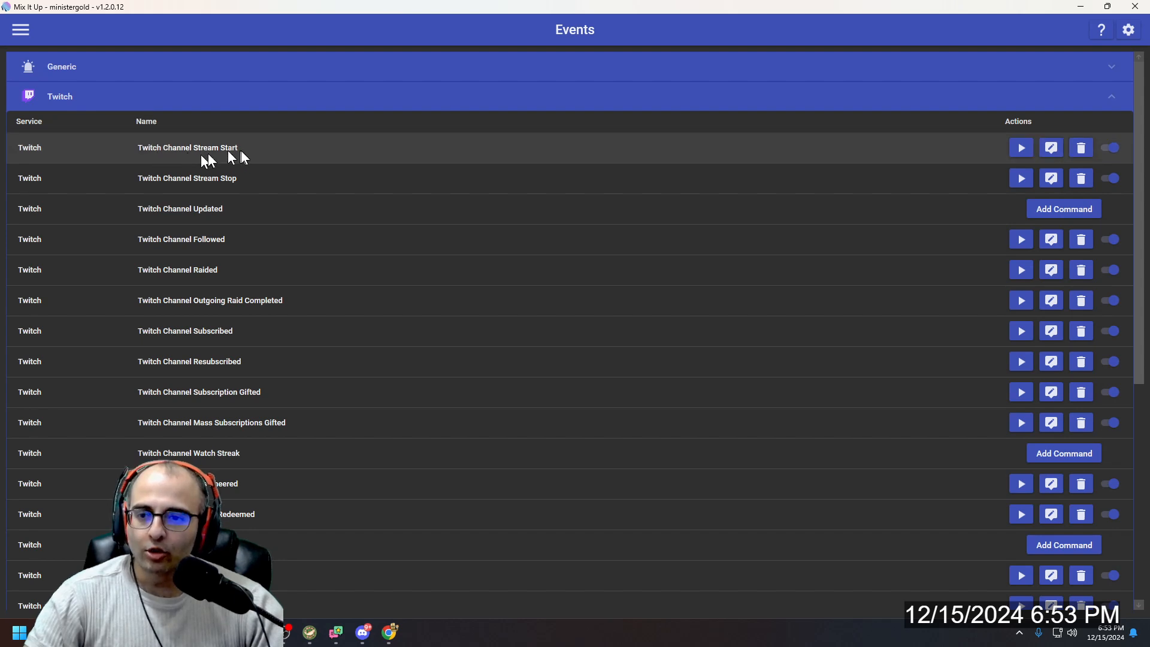
pyautogui.click(1056, 151)
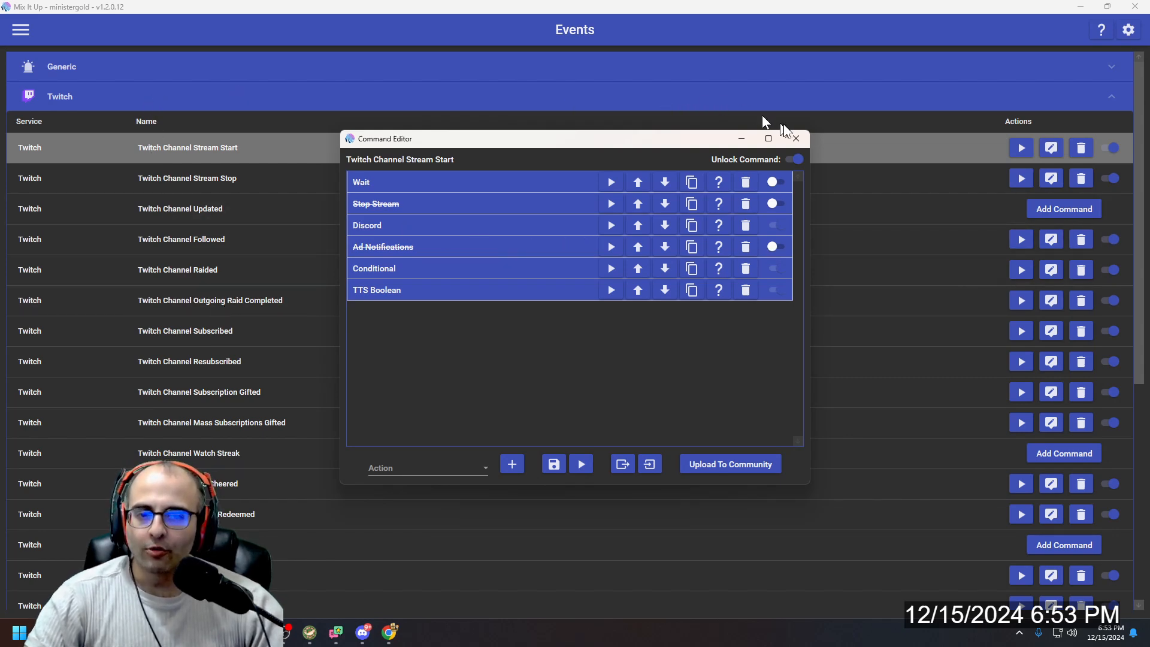
pyautogui.click(796, 138)
# Collapse the Twitch events and examine which stream start events the YouTube, Trovo and Generic groups offer
pyautogui.click(528, 93)
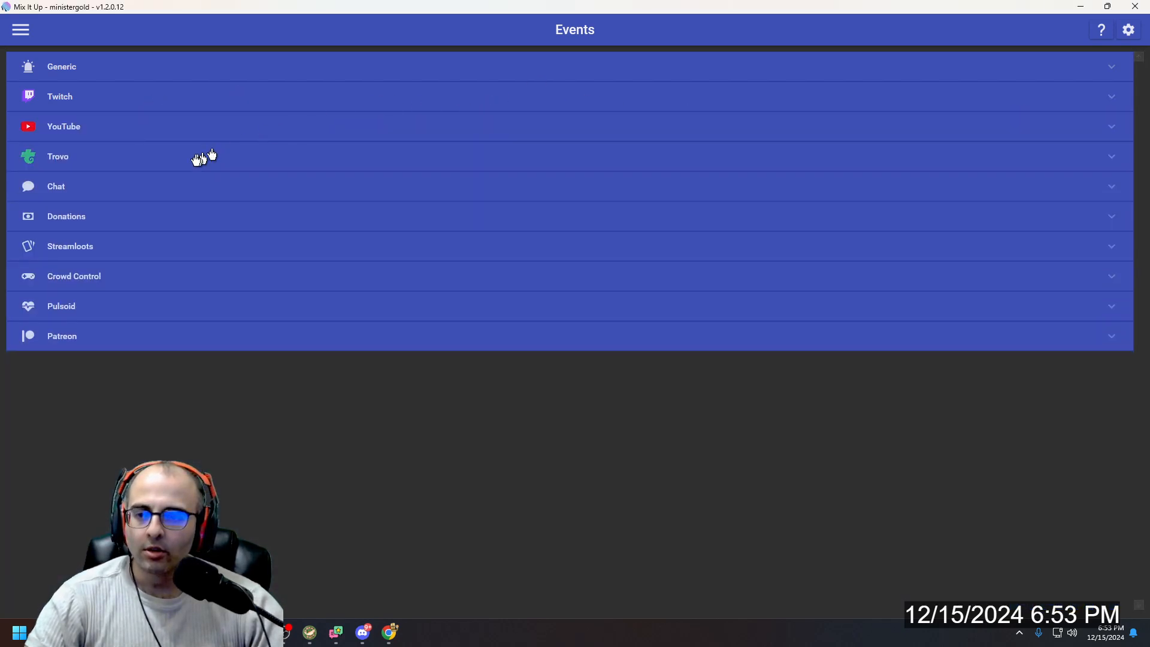
pyautogui.click(134, 137)
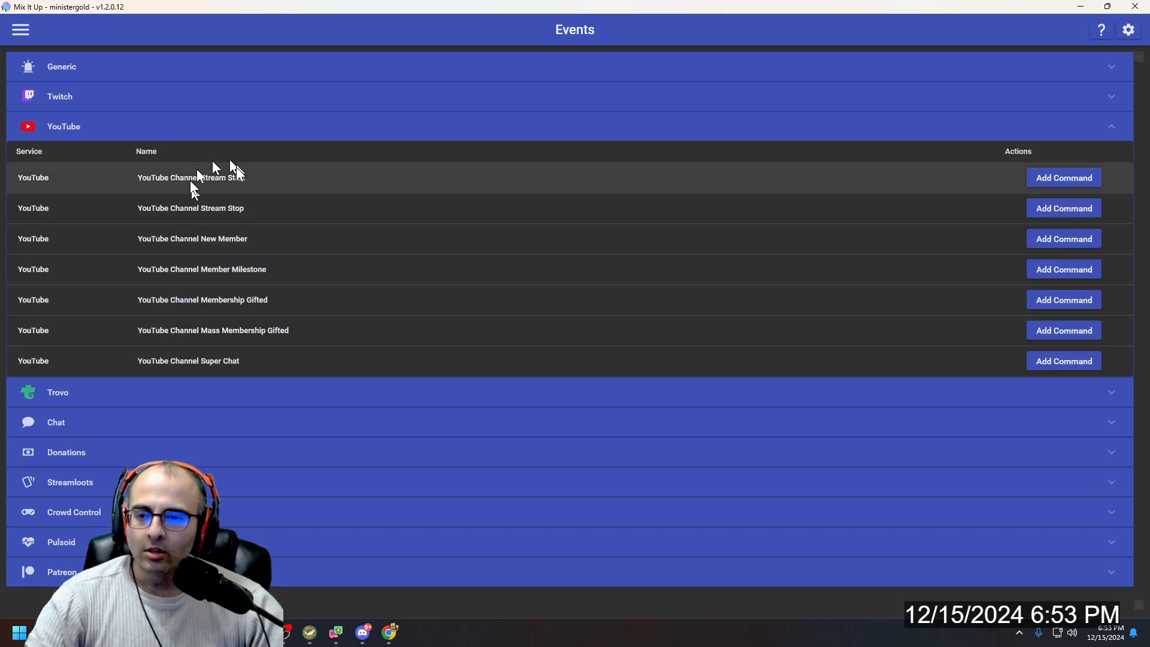
pyautogui.click(200, 128)
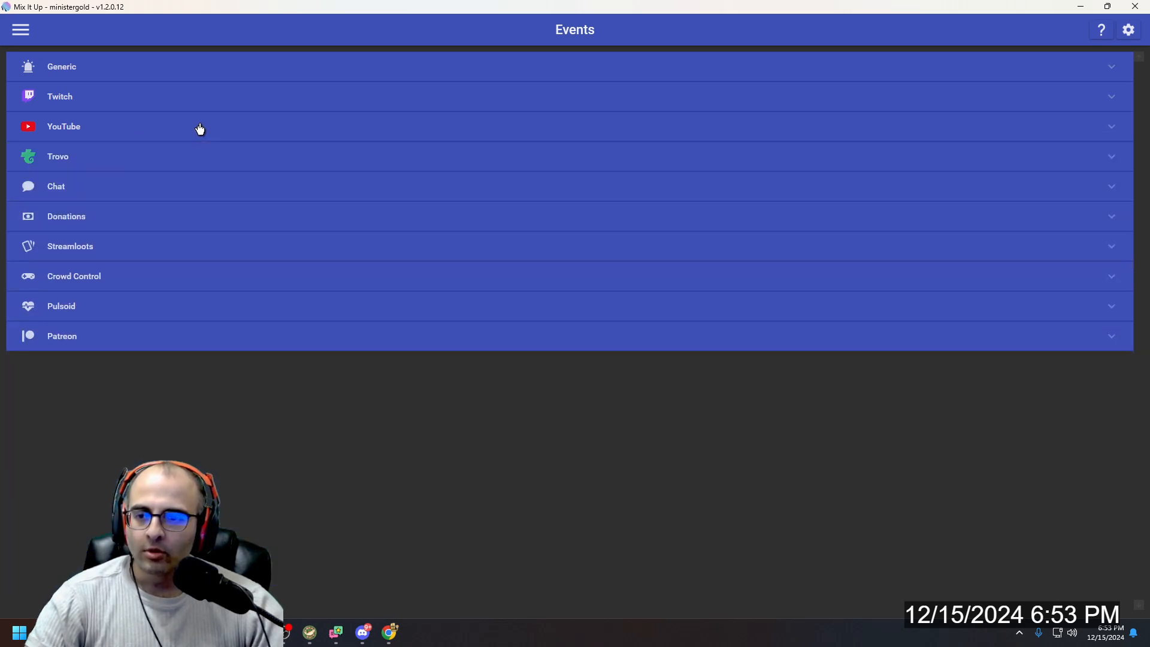
pyautogui.click(157, 158)
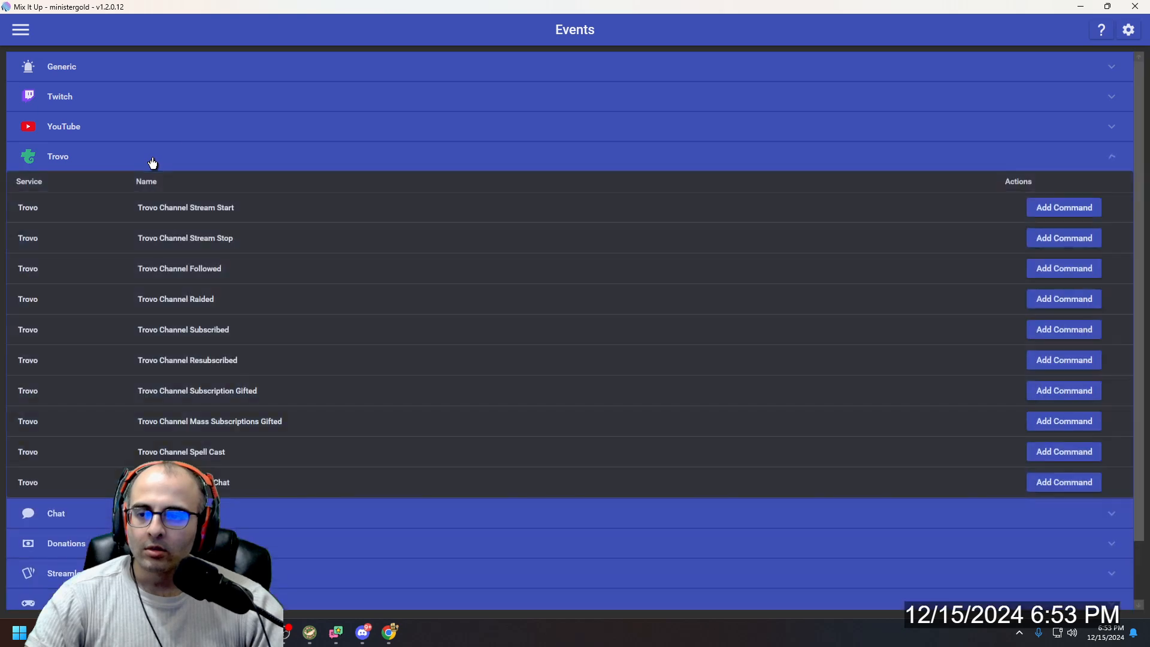
pyautogui.click(181, 163)
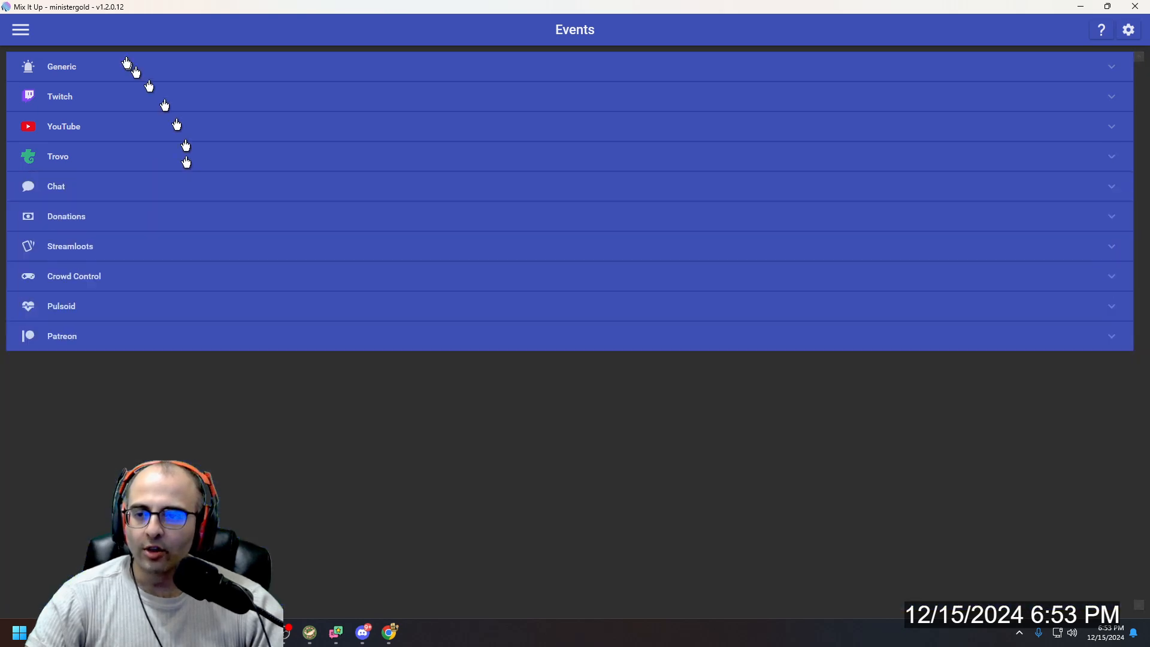
pyautogui.click(118, 69)
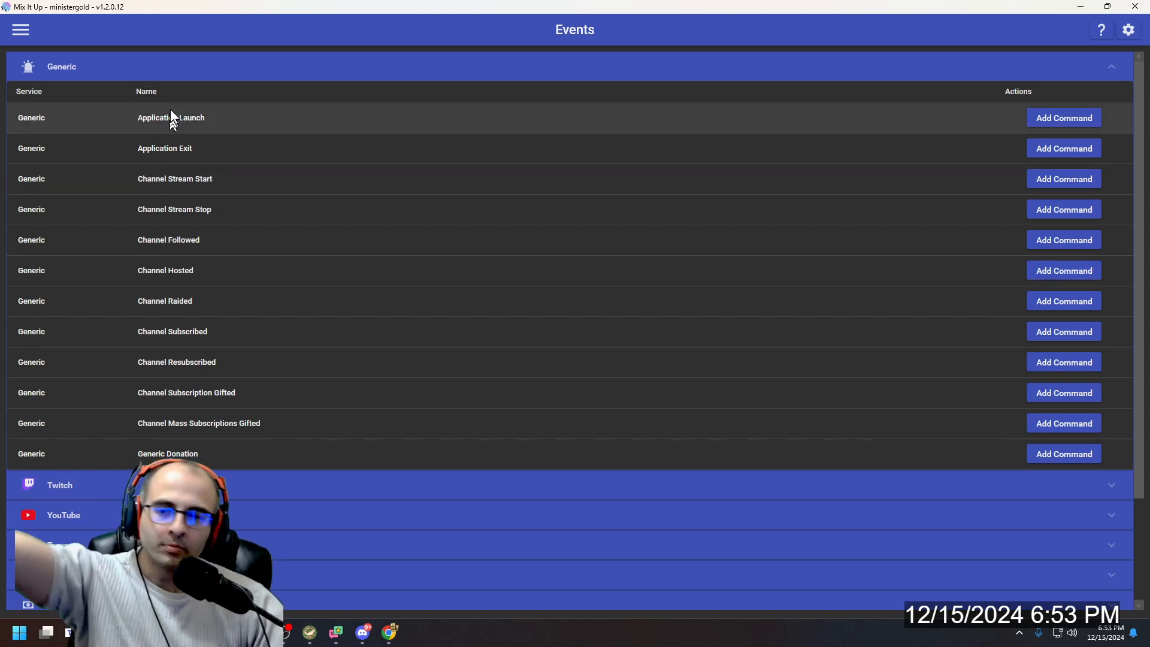
pyautogui.click(234, 74)
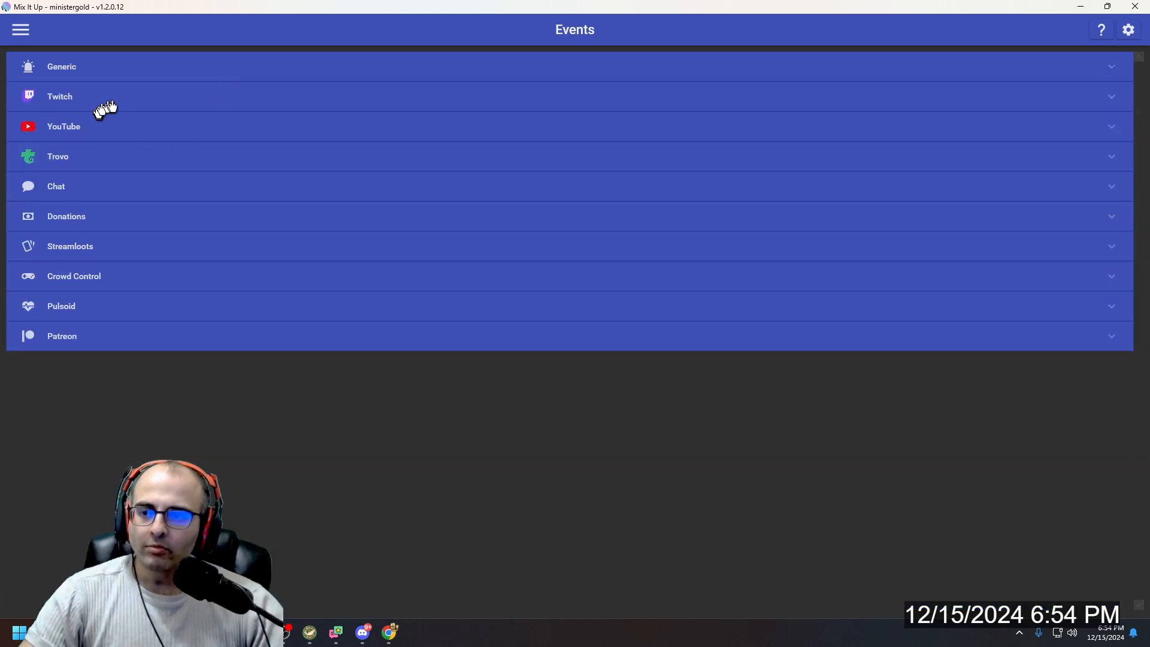
# Sort the Twitch events by name and review the Discord action in the Twitch Channel Stream Start command
pyautogui.click(103, 102)
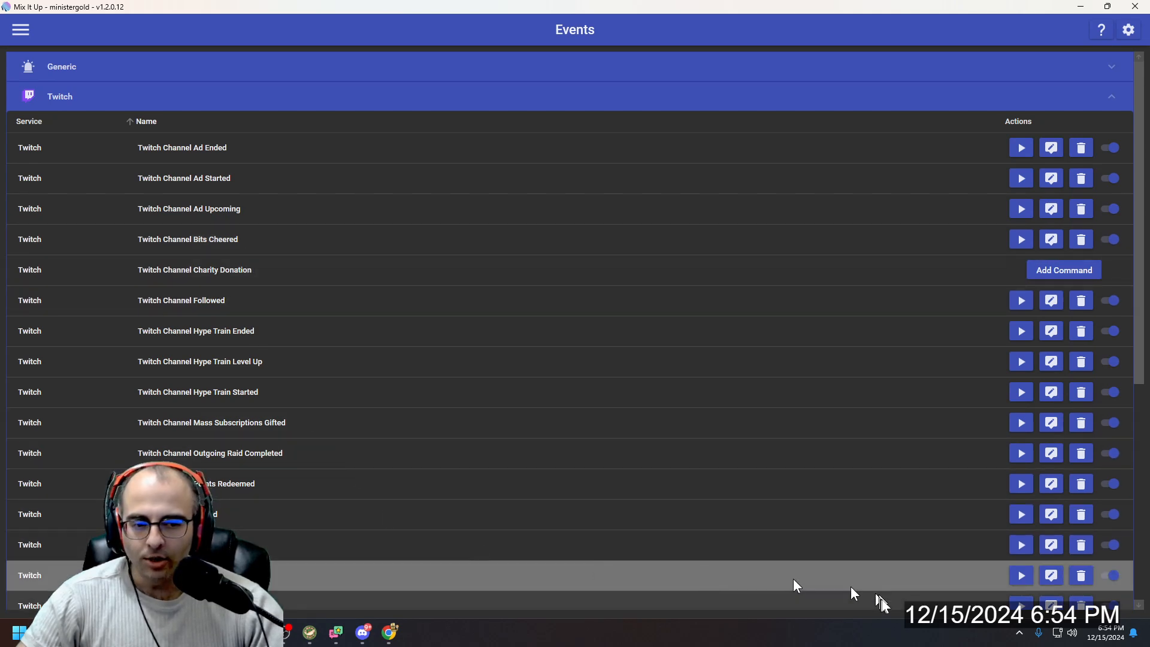
pyautogui.click(1051, 576)
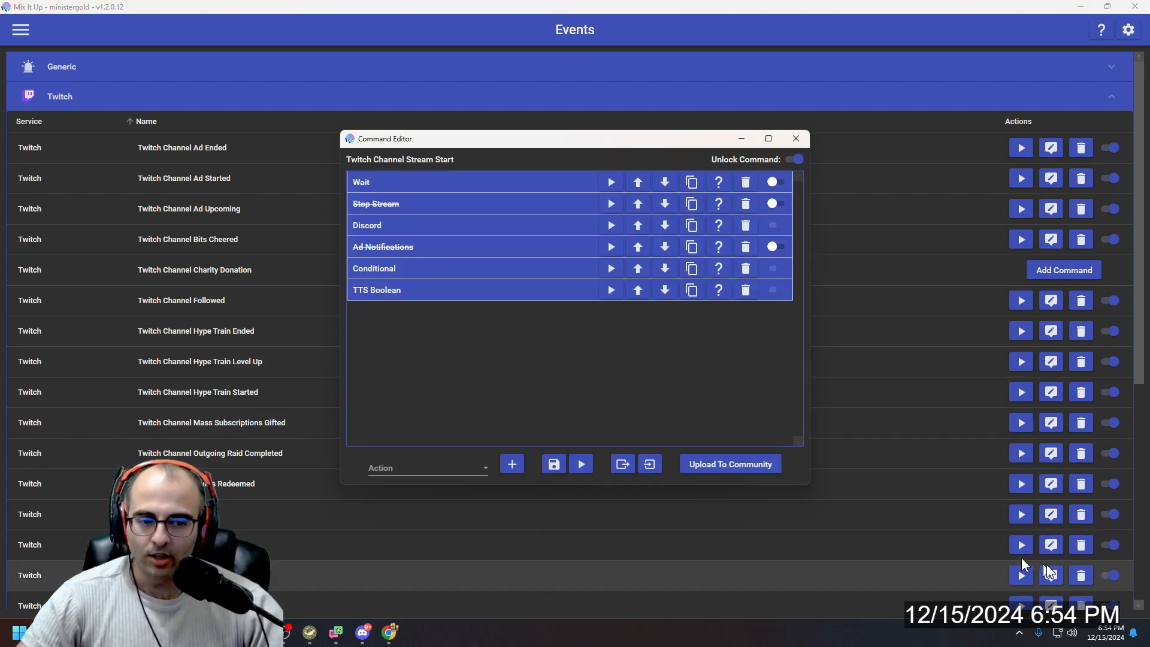
pyautogui.click(455, 226)
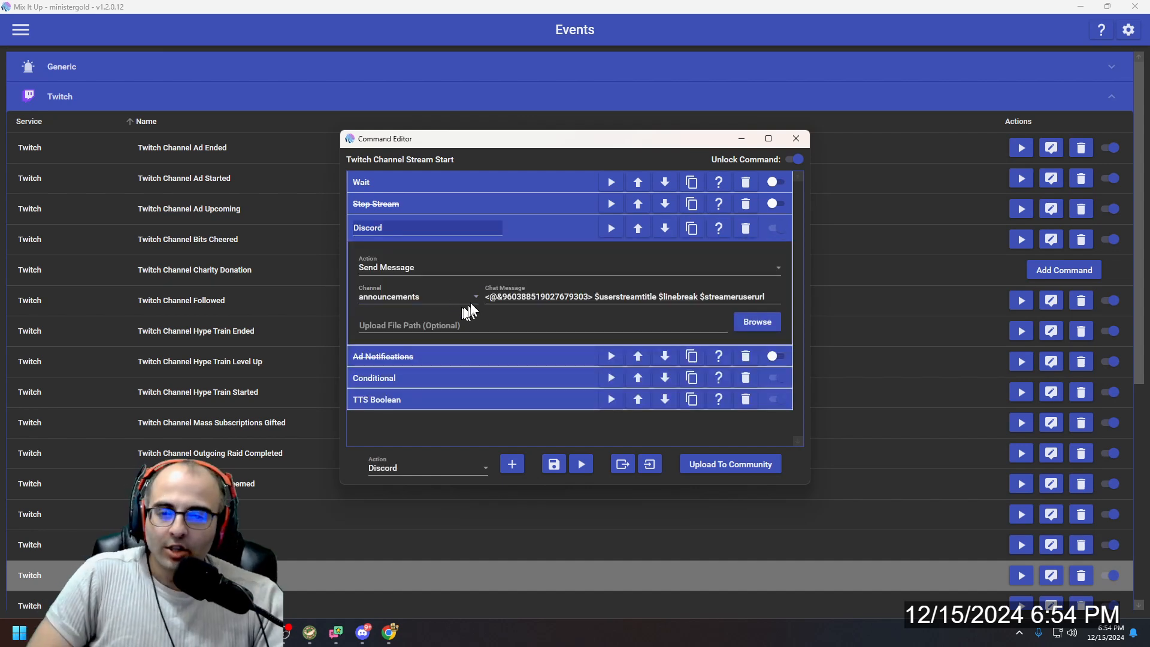
pyautogui.click(796, 138)
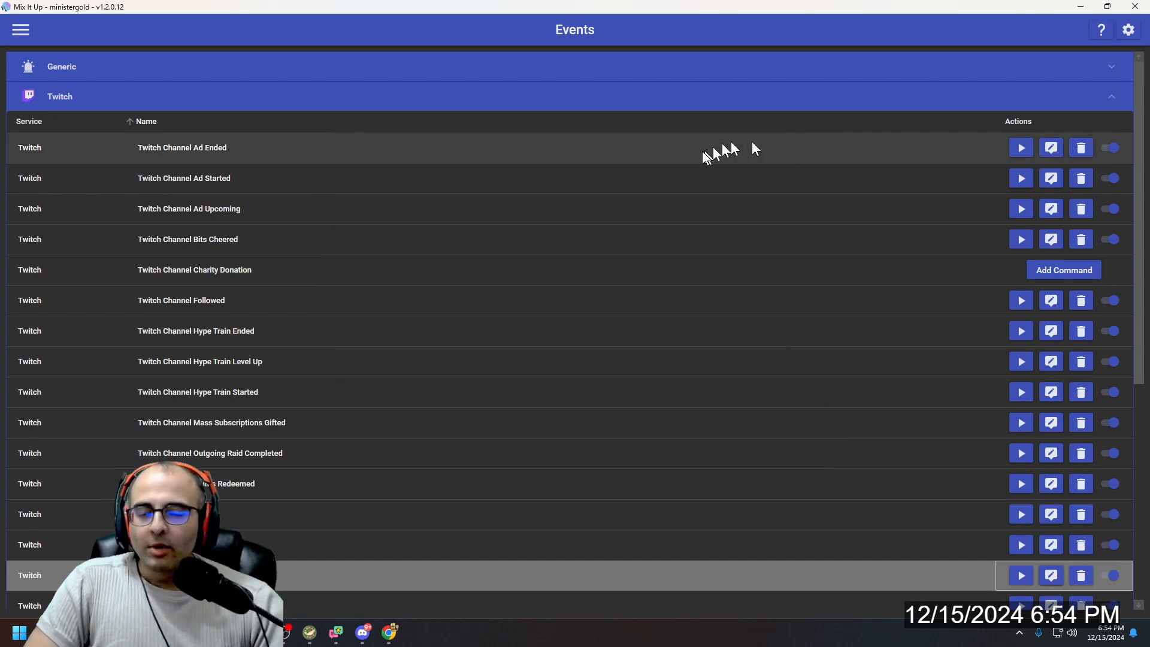
# Open the Services page and check the Discord service connection
pyautogui.click(22, 30)
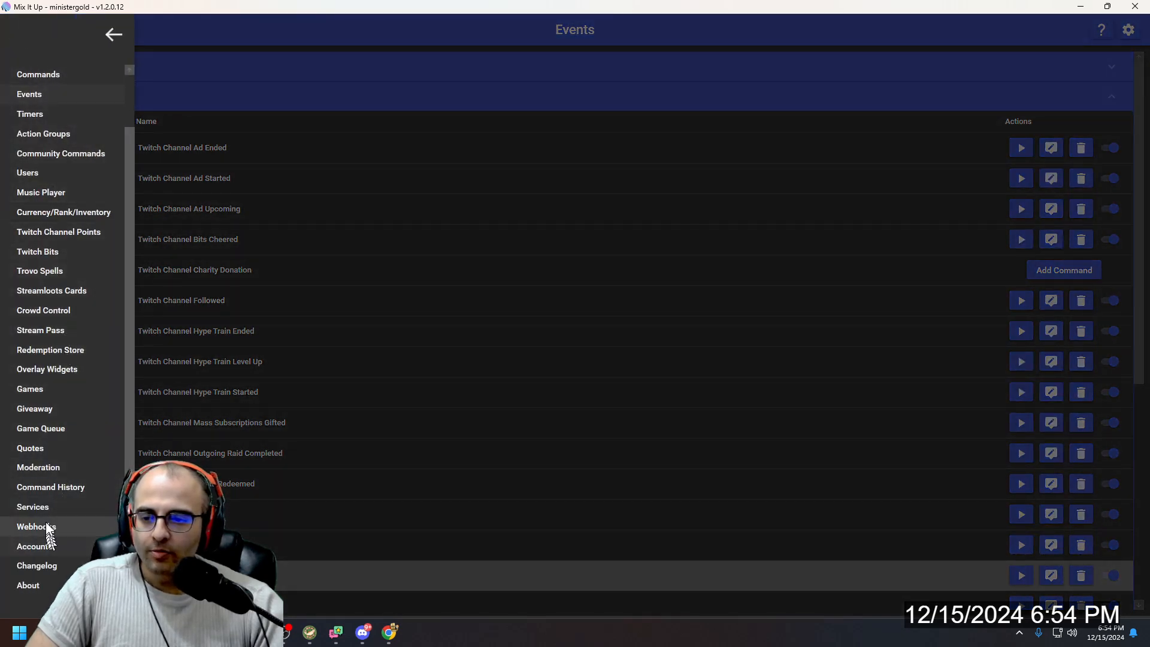
pyautogui.click(48, 509)
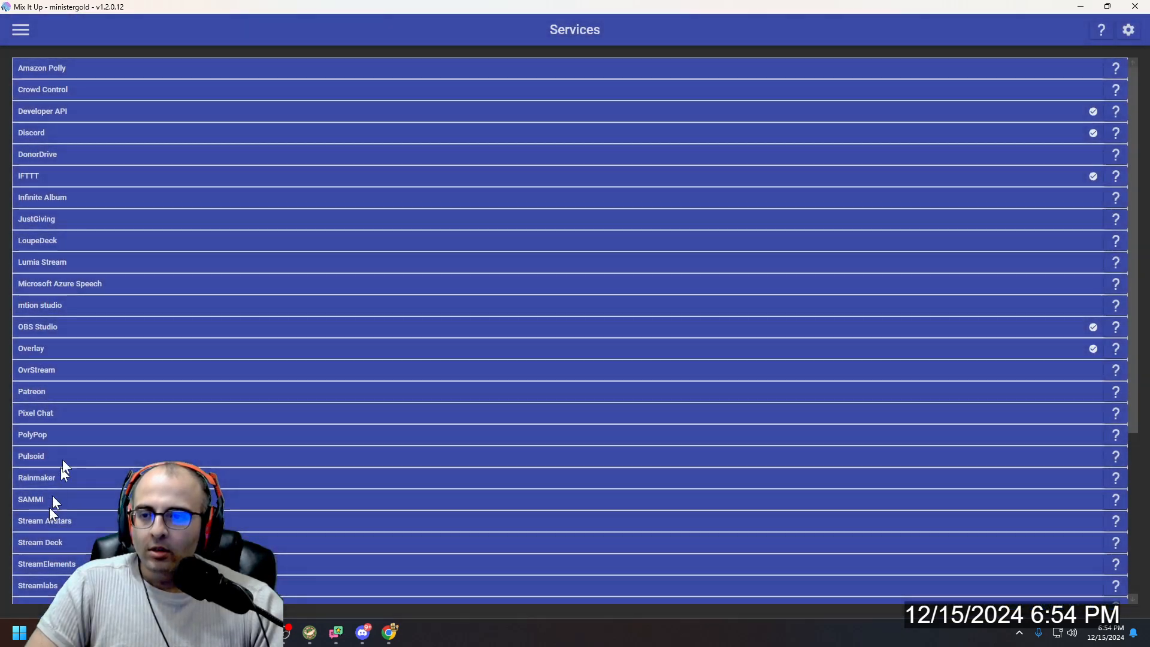
pyautogui.click(60, 130)
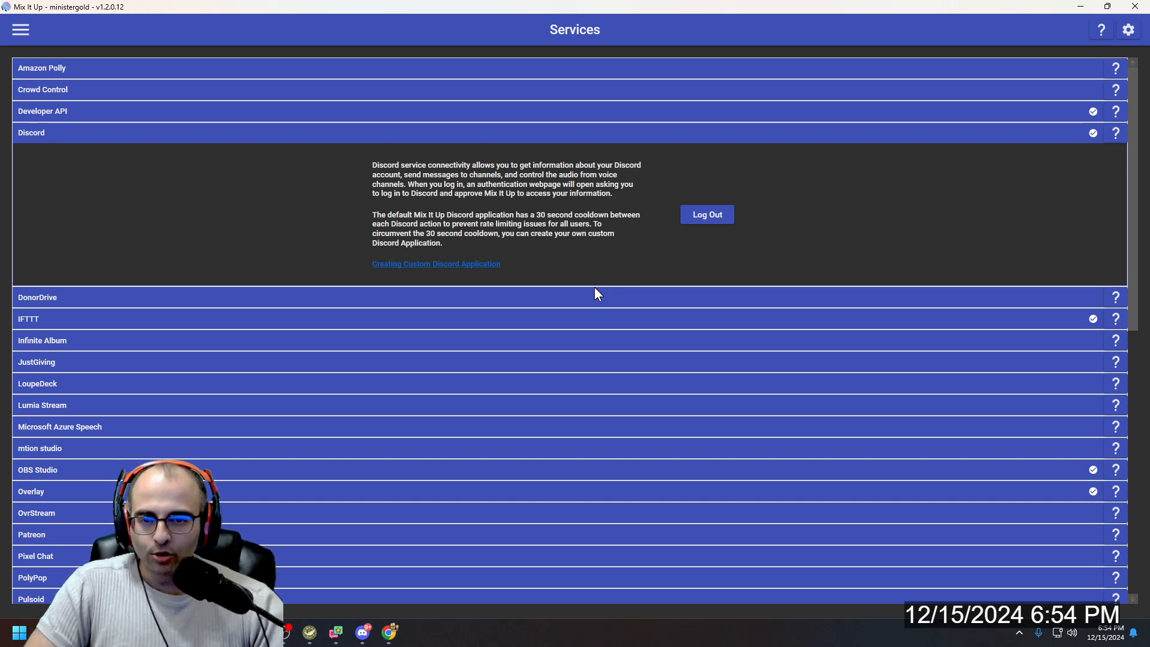
# Return to Events, open the Twitch Channel Stream Start command for editing and choose Discord as the new action type
pyautogui.click(22, 33)
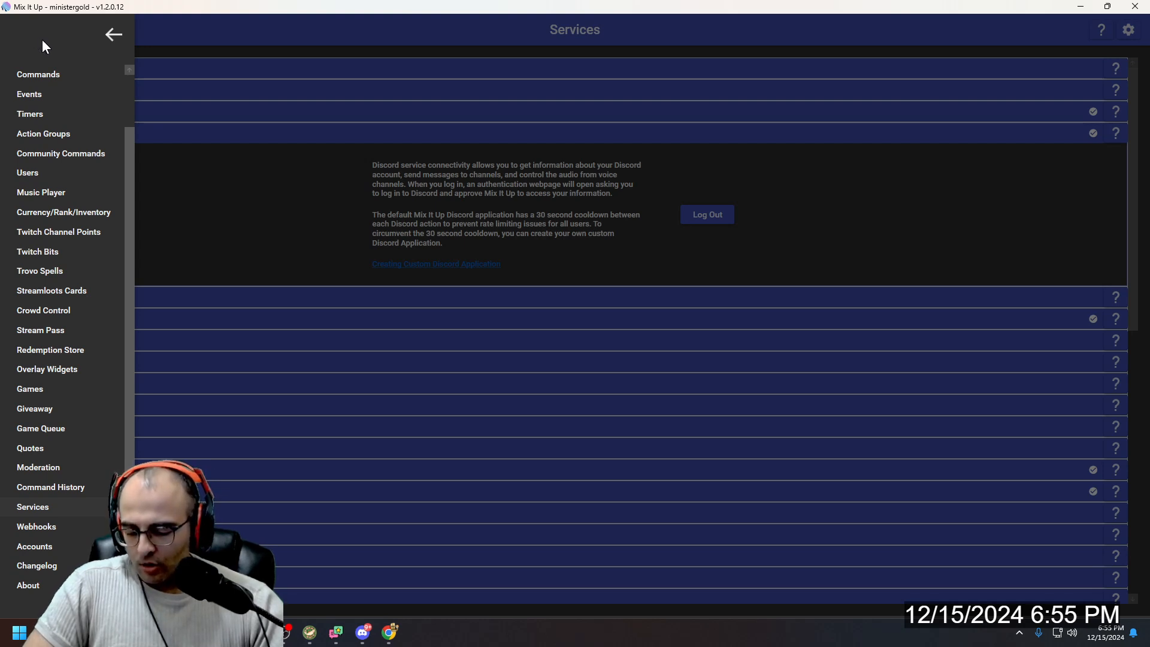
pyautogui.click(30, 91)
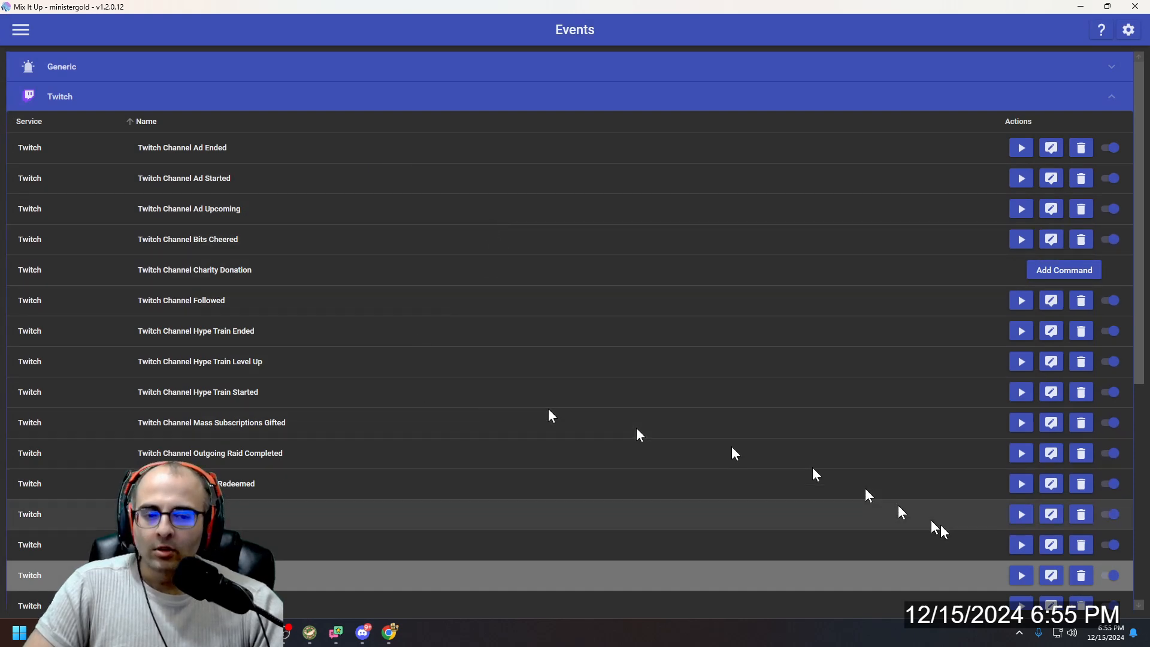
pyautogui.click(1056, 575)
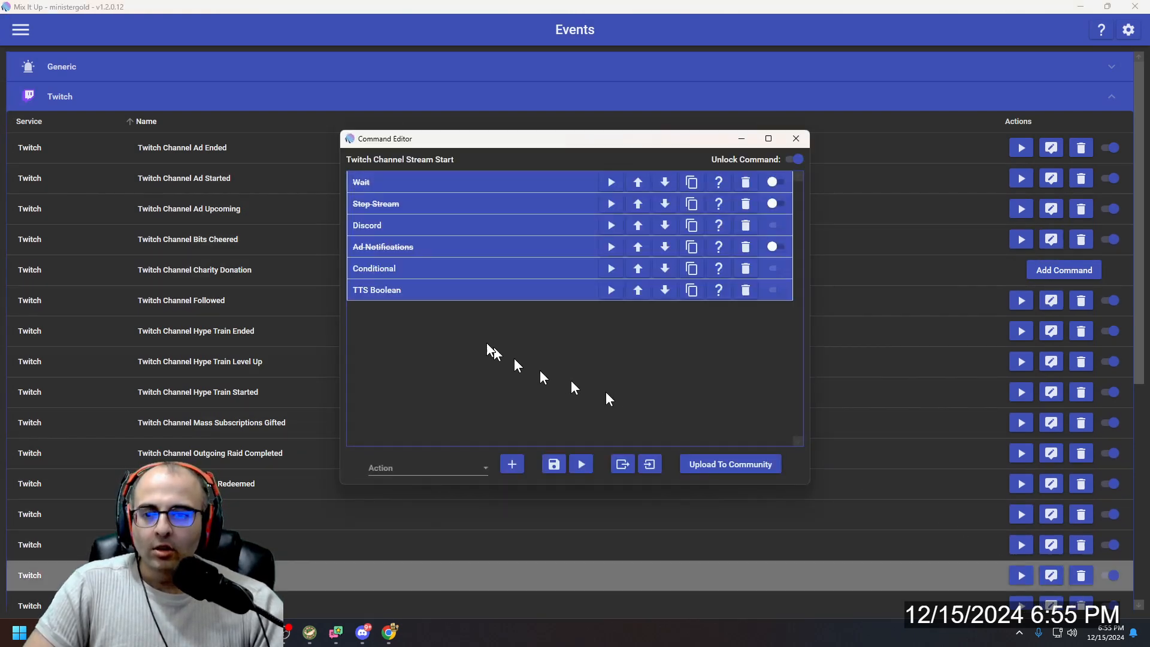
pyautogui.click(414, 469)
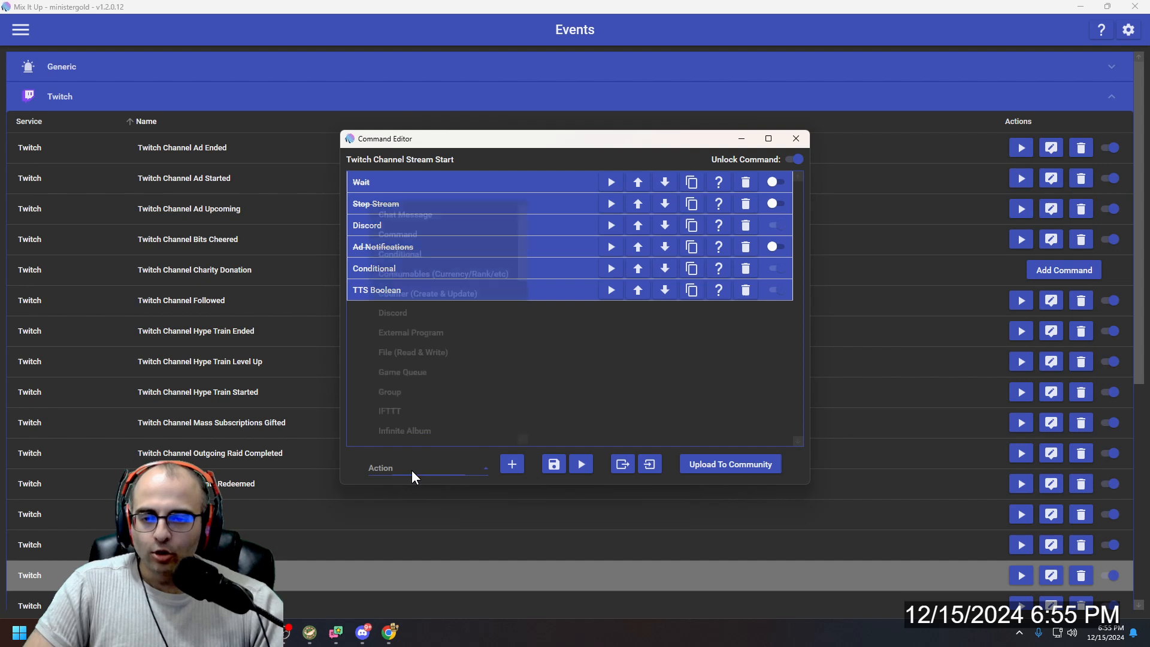
pyautogui.click(412, 292)
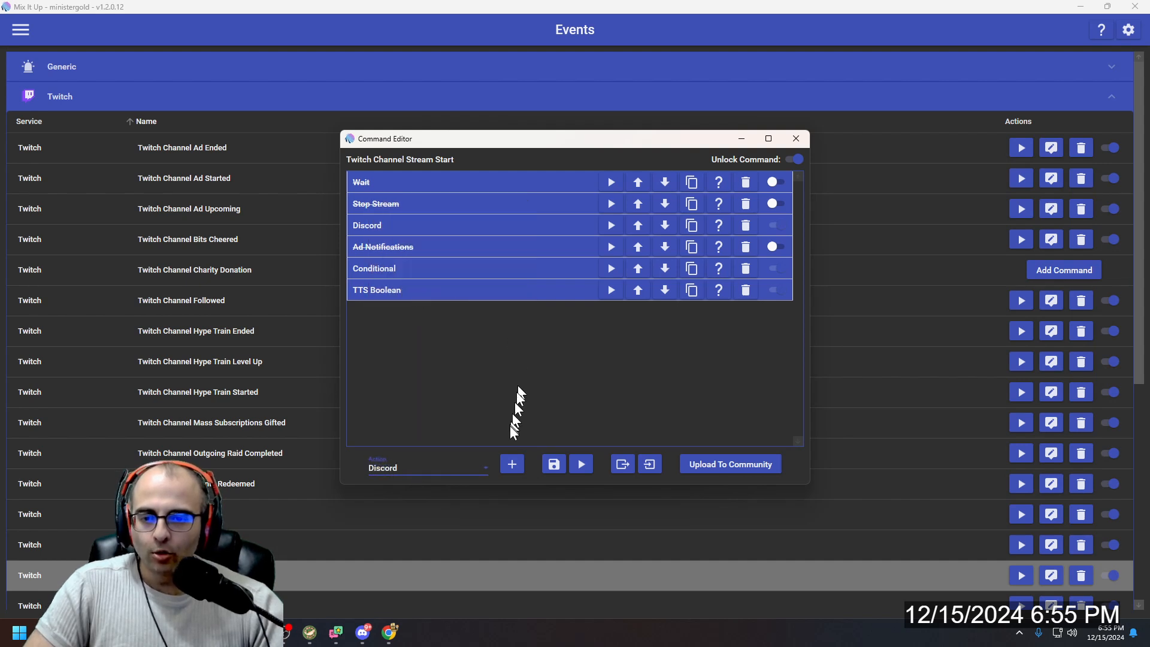
# Expand the command's existing Discord action and examine its Send Message settings
pyautogui.click(413, 226)
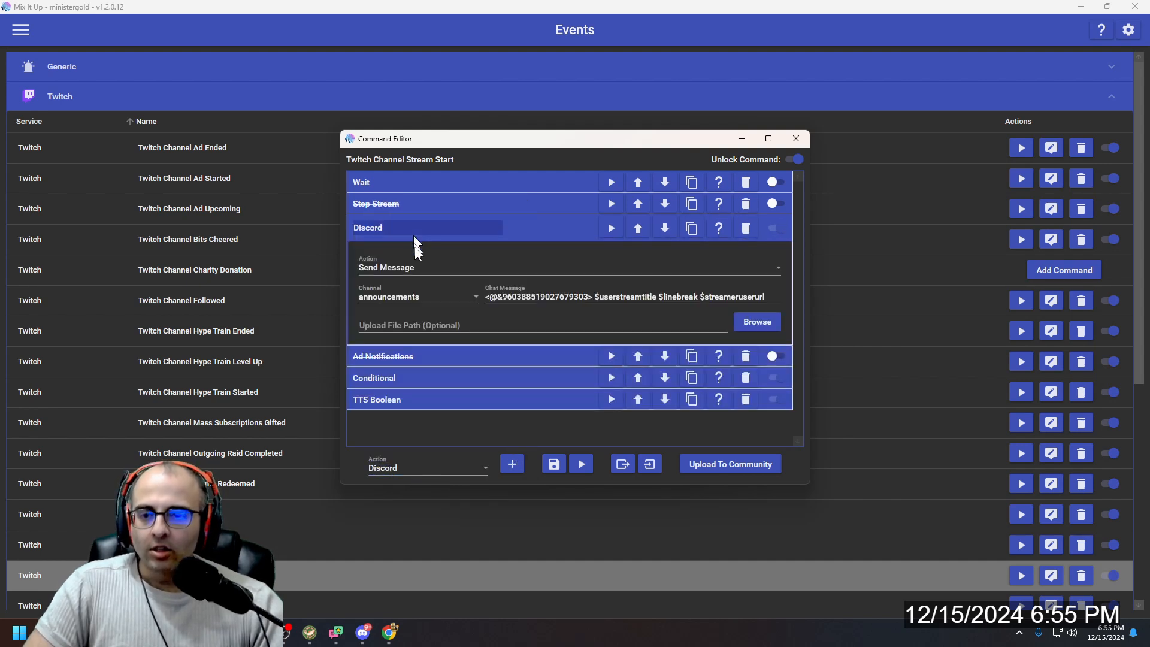
pyautogui.click(415, 273)
pyautogui.click(413, 285)
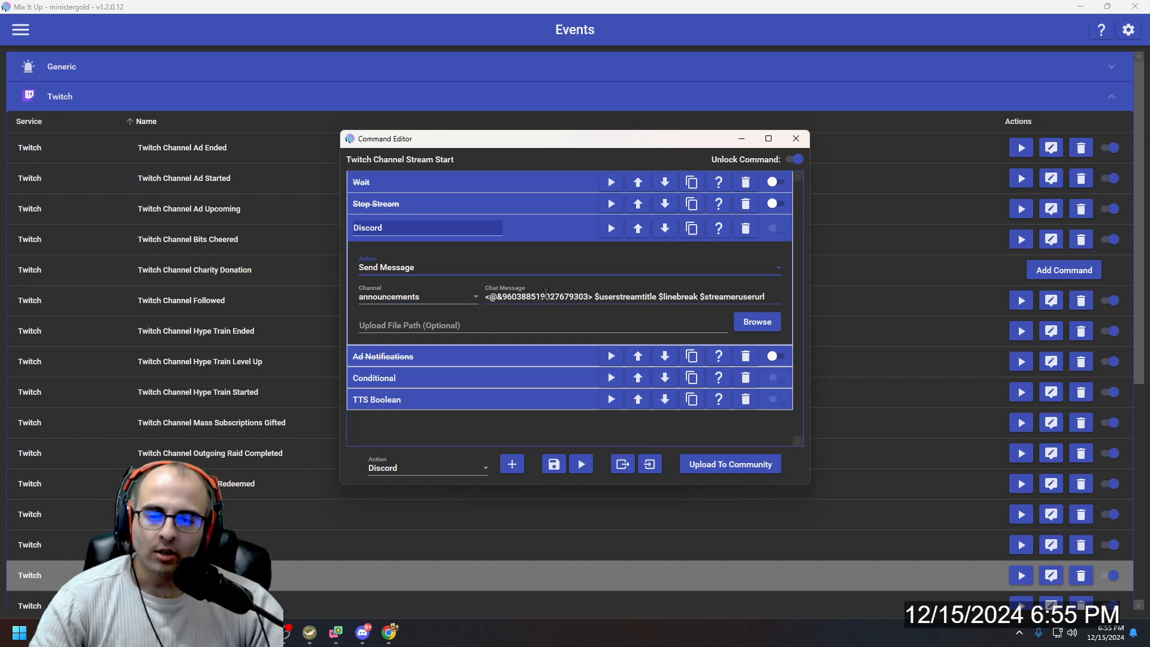
# Switch to Discord and view the server's roles channel, including the Live reaction role, before returning to the announcements channel
pyautogui.hotkey('alt', 'Tab')
pyautogui.hotkey('alt', 'Tab')
pyautogui.hotkey('alt', 'Tab')
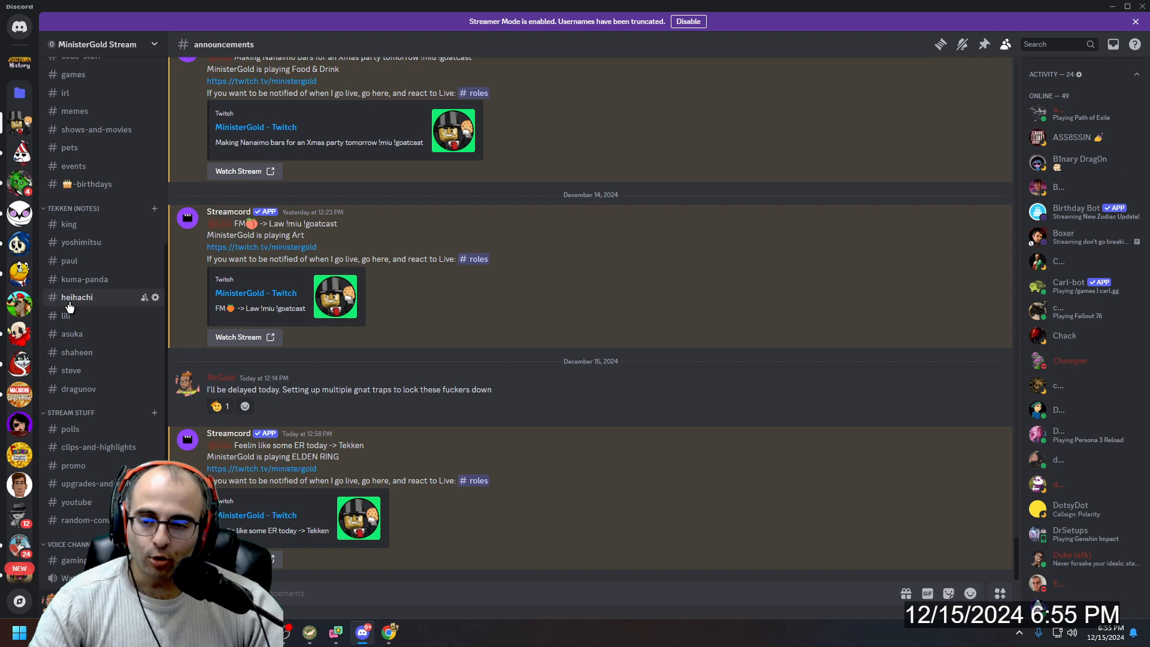
pyautogui.scroll(6, 74, 201)
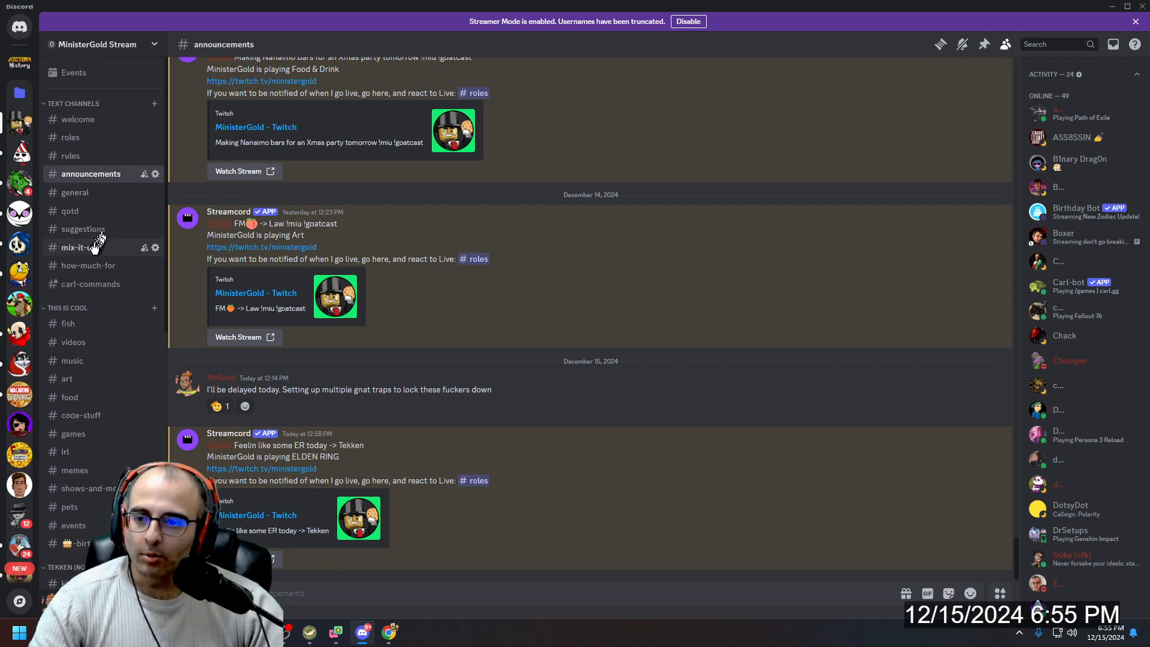
pyautogui.click(67, 146)
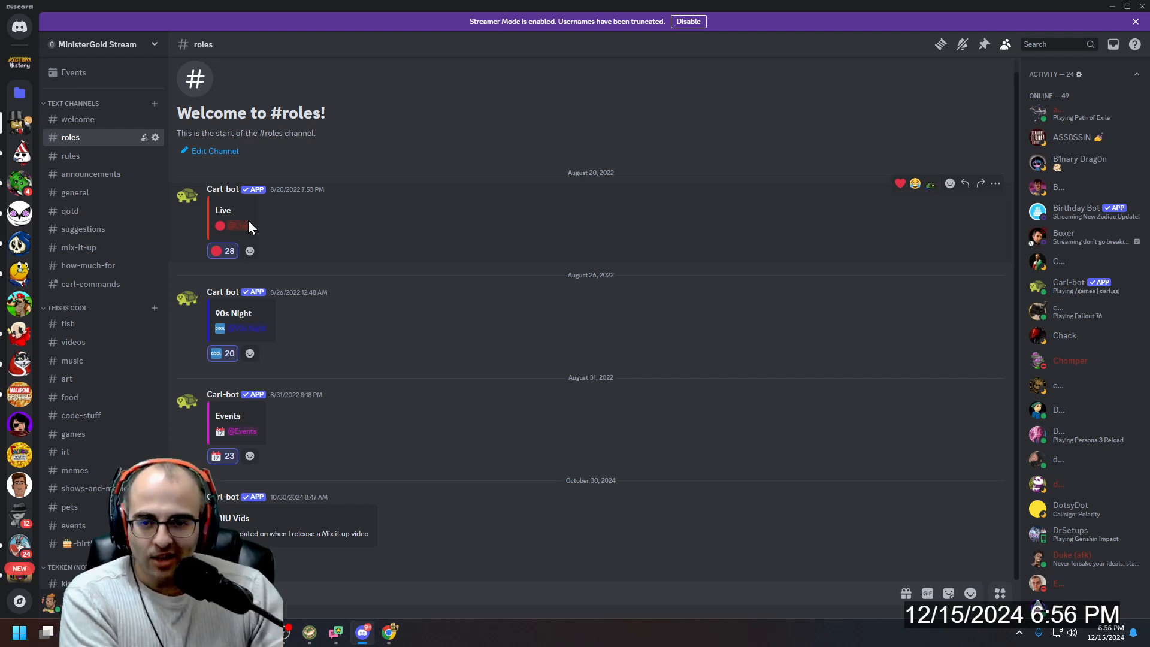
pyautogui.click(82, 177)
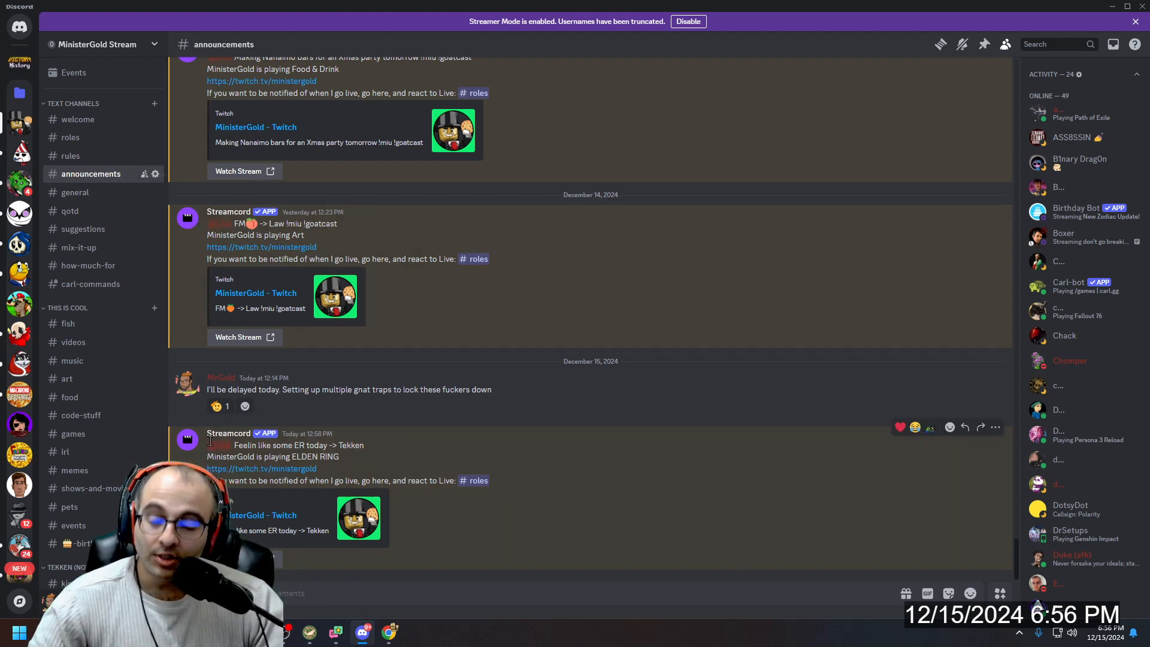
# Open the role settings of the MinisterGold Stream server in Discord and copy the Live role's ID
pyautogui.hotkey('alt', 'Tab')
pyautogui.hotkey('alt', 'Tab')
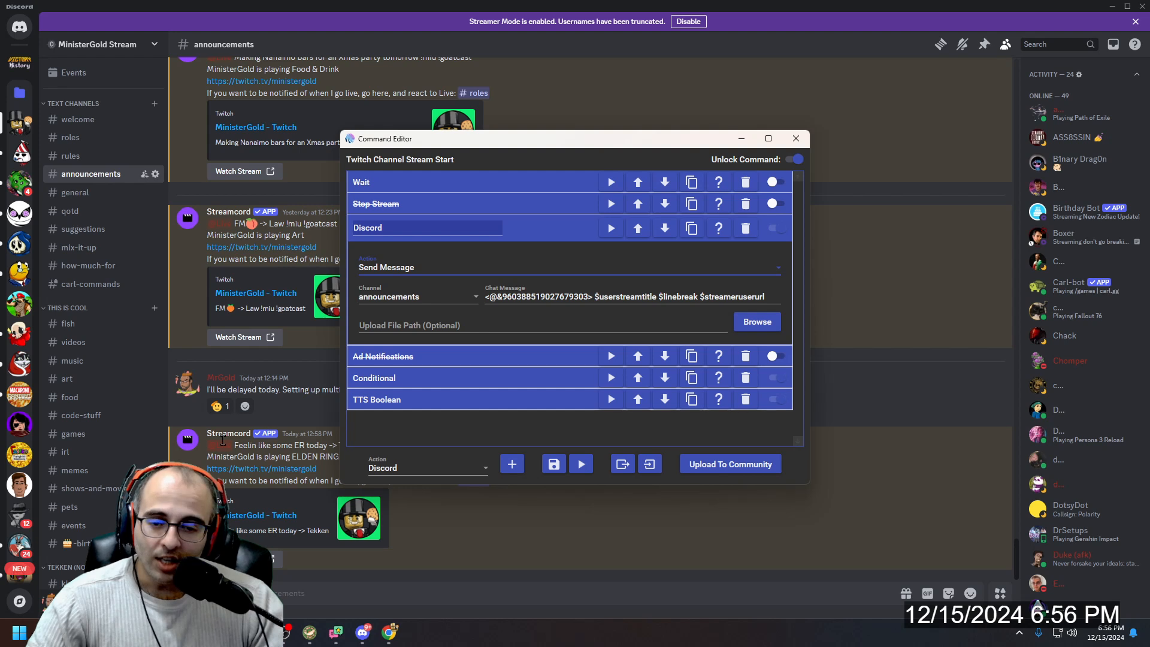
pyautogui.click(442, 573)
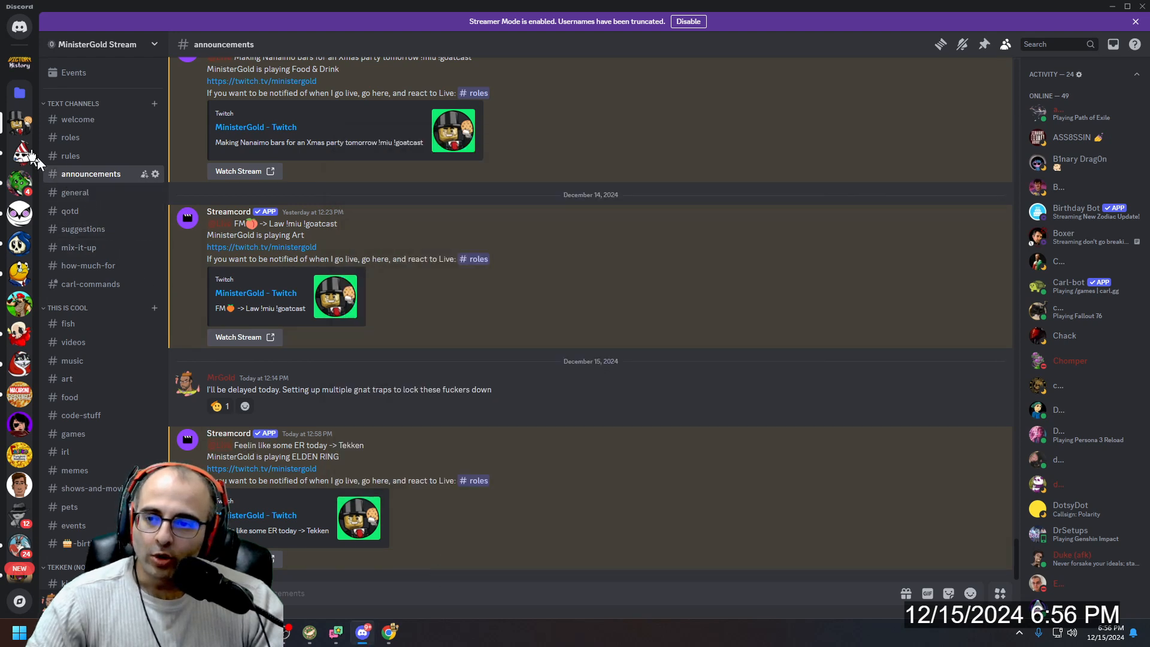
pyautogui.rightClick(15, 126)
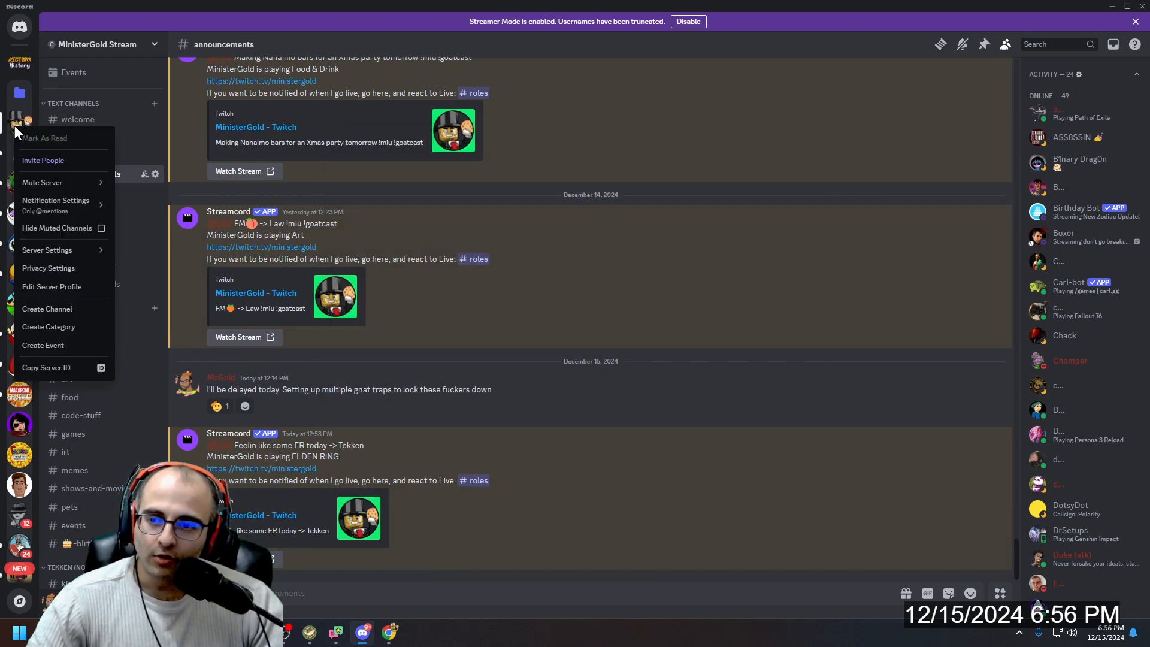
pyautogui.moveTo(64, 251)
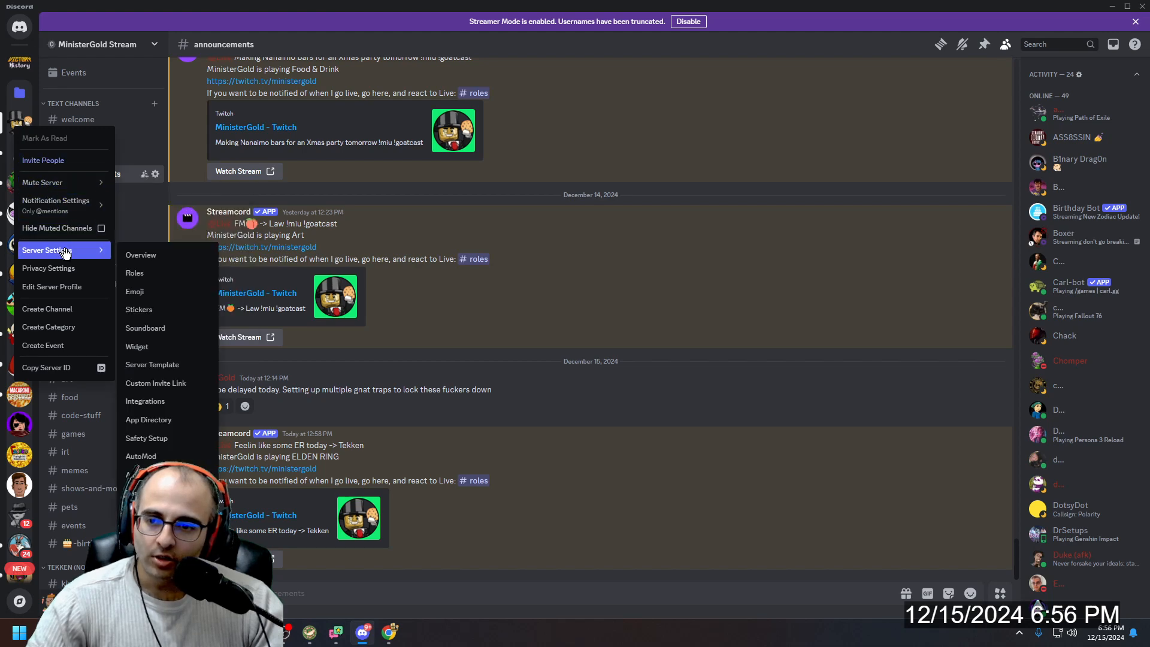
pyautogui.click(159, 271)
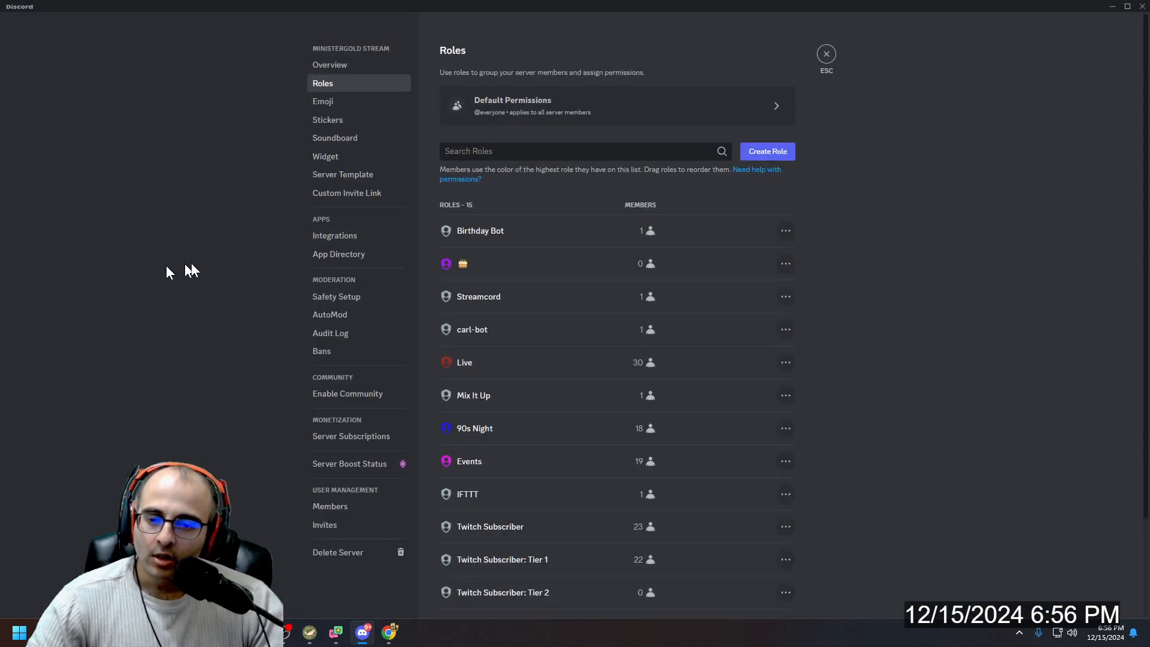
pyautogui.rightClick(465, 363)
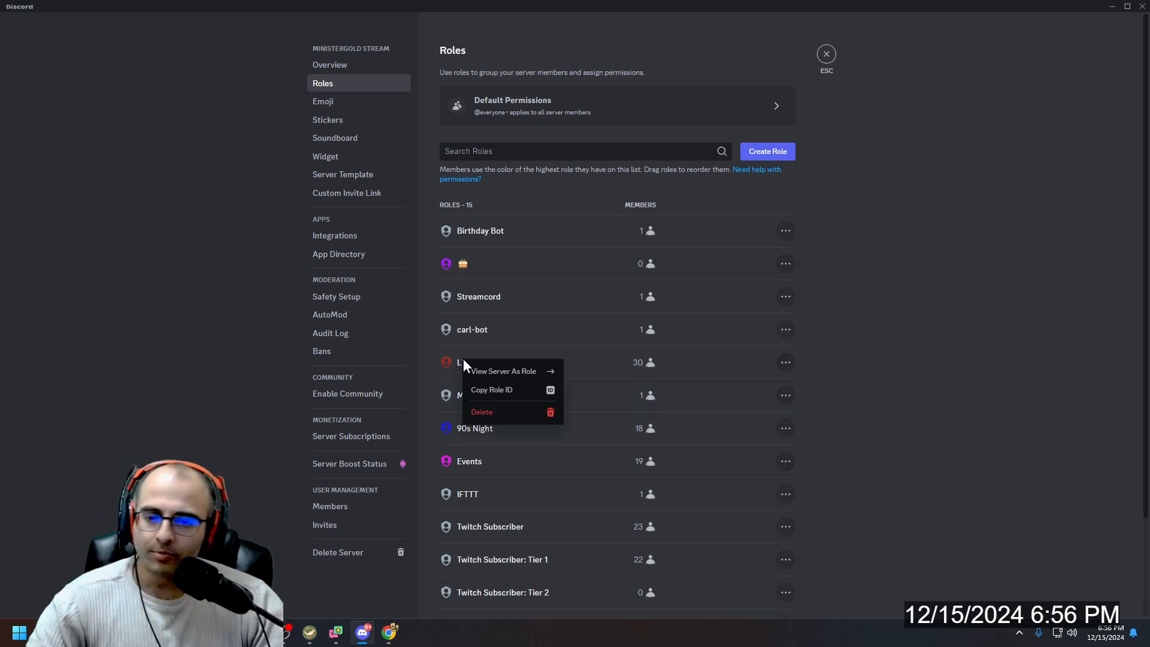
pyautogui.click(487, 390)
# In the Command Editor, replace the ID inside the chat message's <@&> mention with the copied role ID and save the Twitch Channel Stream Start command
pyautogui.hotkey('alt', 'Tab')
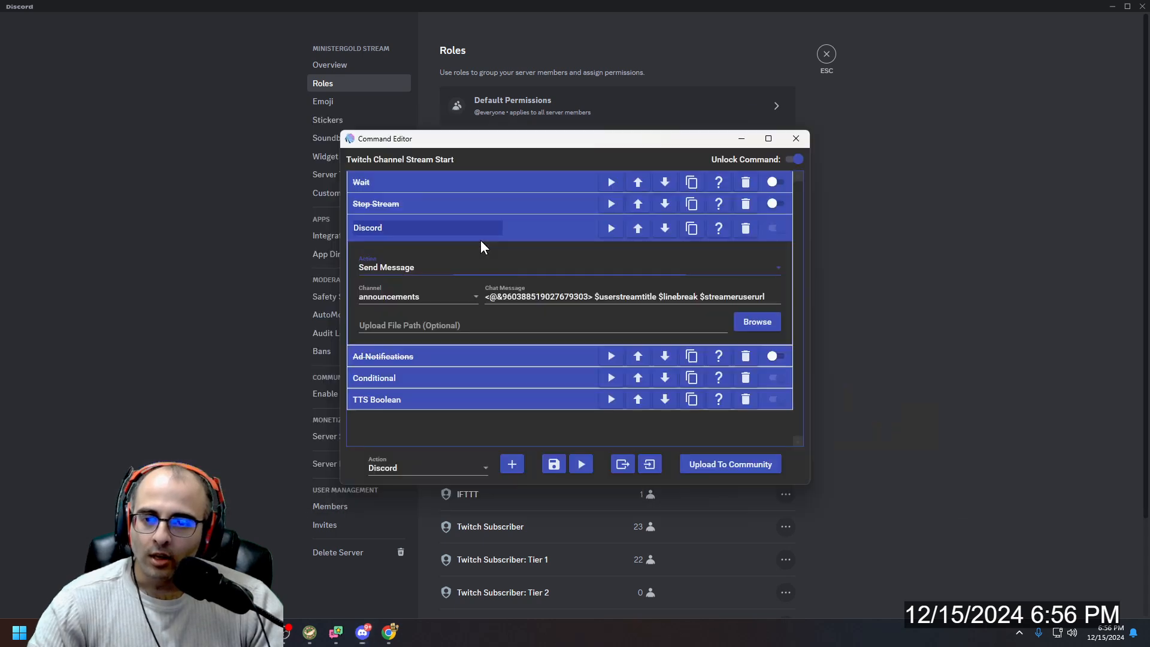
pyautogui.moveTo(502, 298); pyautogui.dragTo(527, 301)
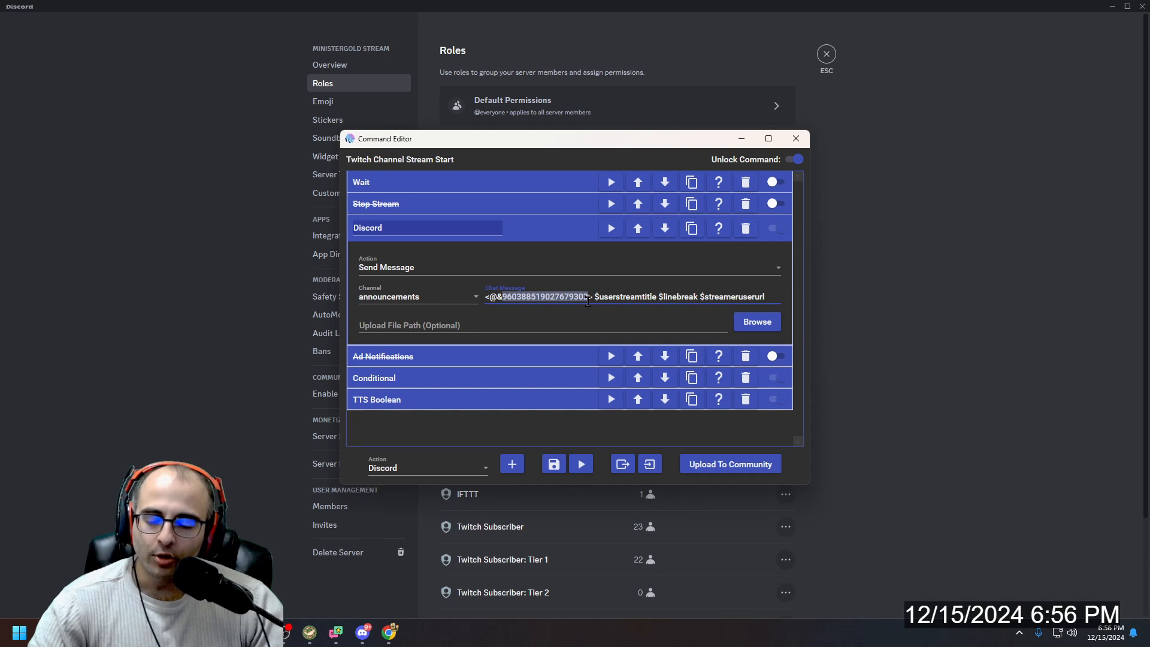
pyautogui.hotkey('ctrl', 'v')
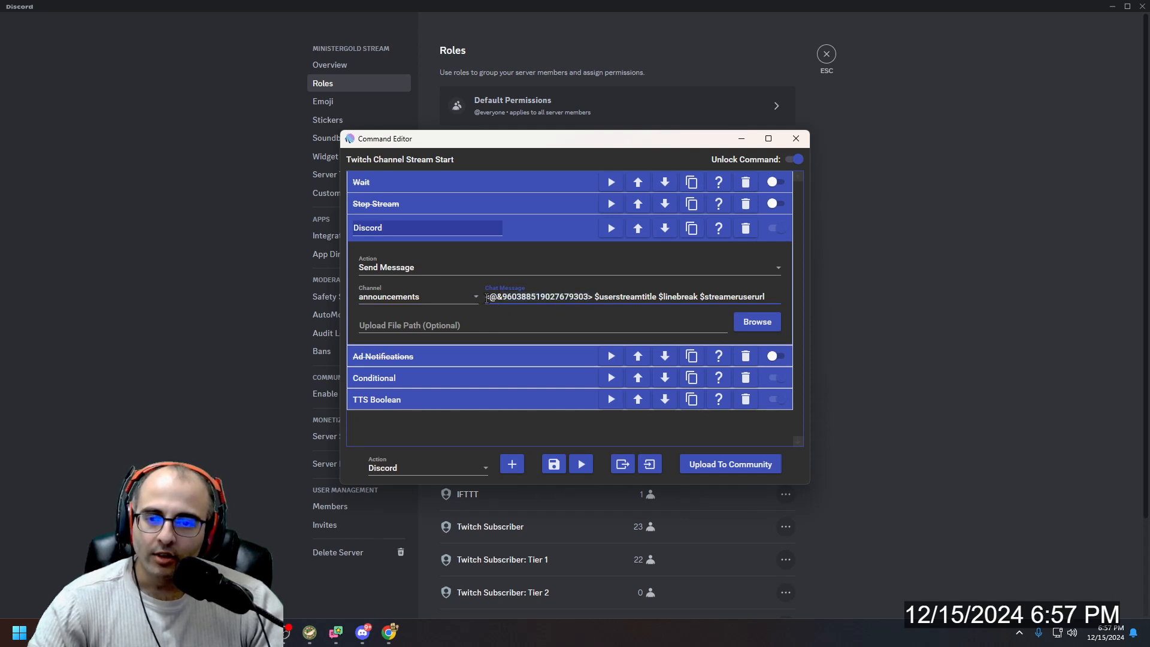
pyautogui.moveTo(490, 299); pyautogui.dragTo(588, 300)
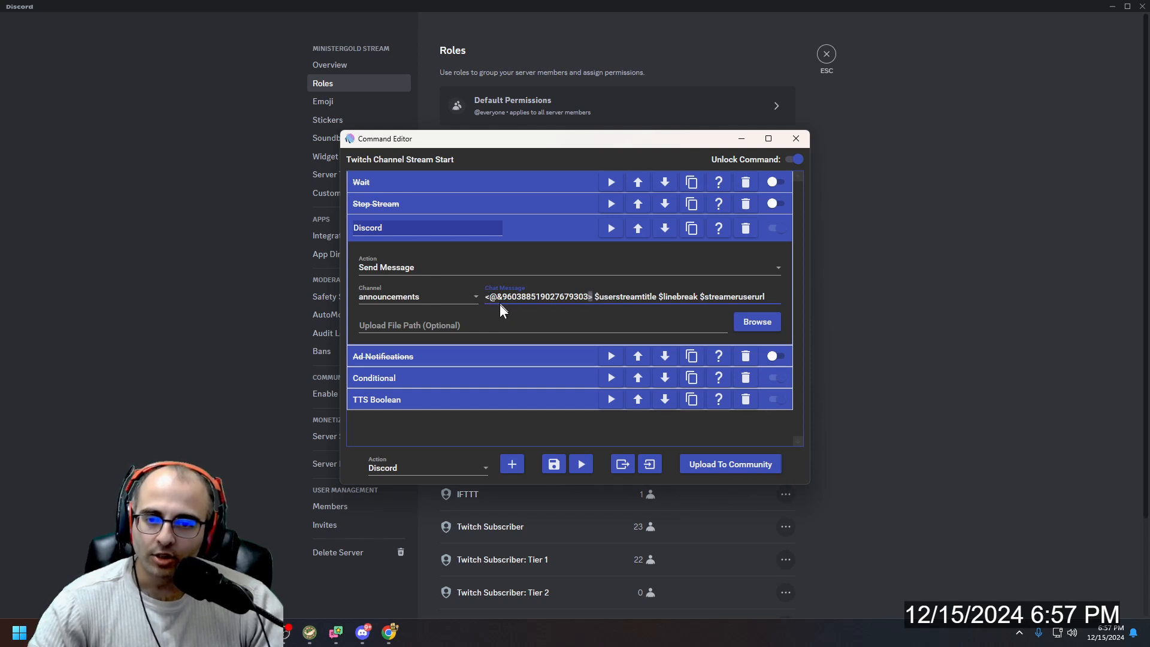
pyautogui.click(603, 306)
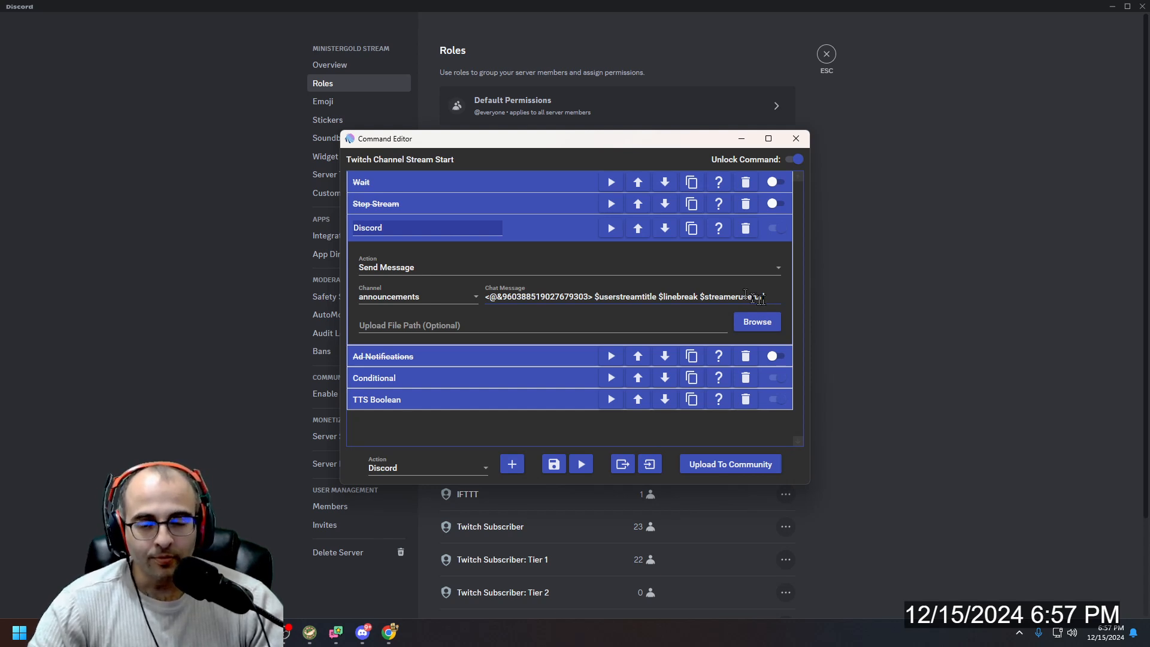
pyautogui.click(540, 228)
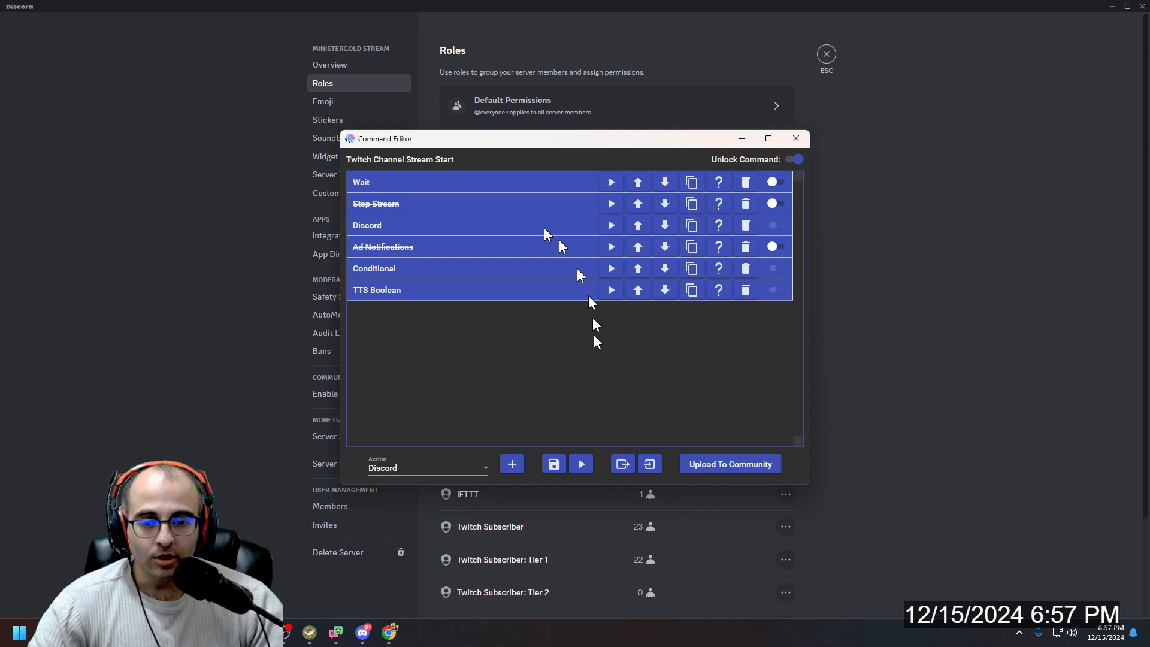
pyautogui.click(554, 471)
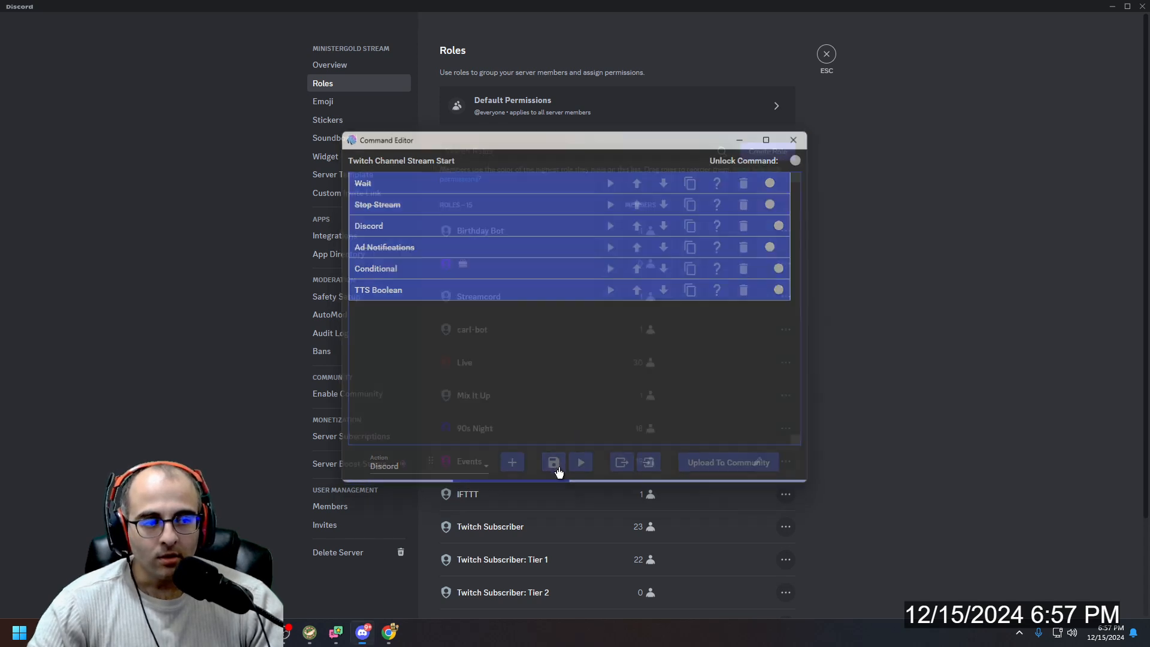
# Return to Discord and close the server settings to view the announcements channel
pyautogui.hotkey('alt', 'Tab')
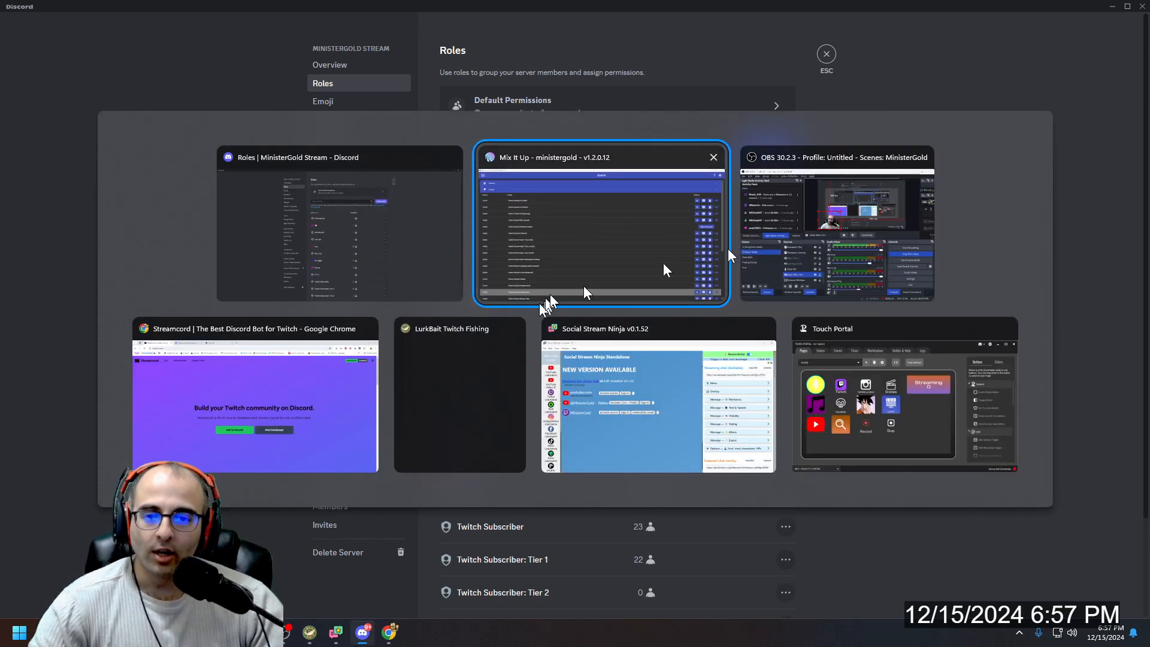
pyautogui.click(354, 278)
pyautogui.click(827, 55)
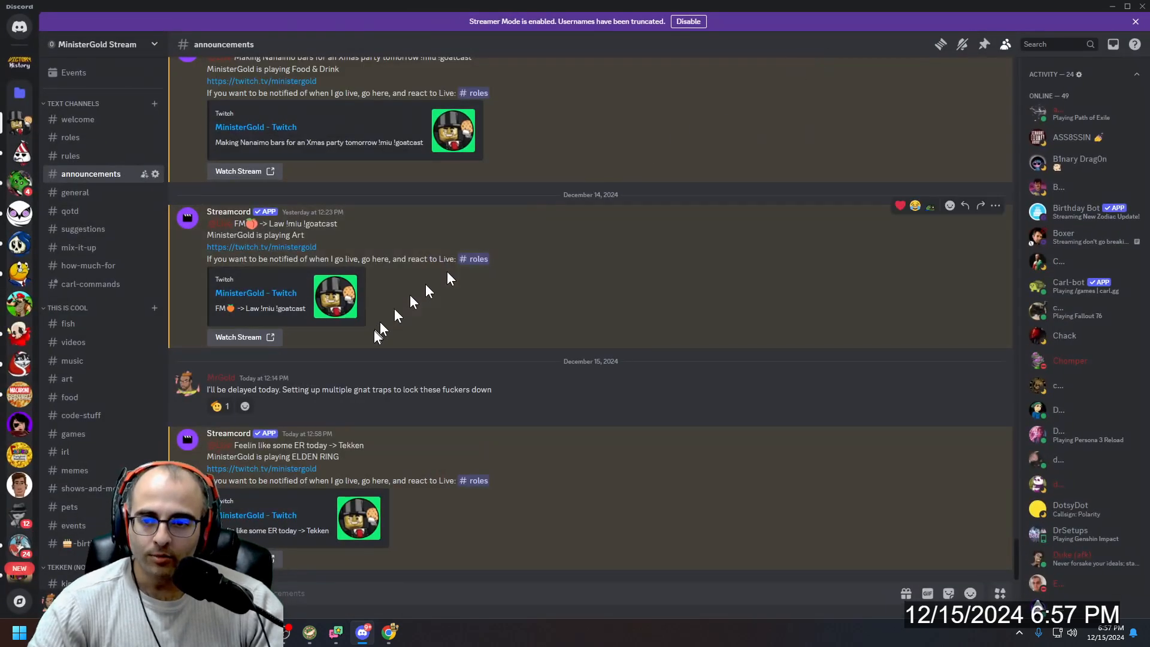